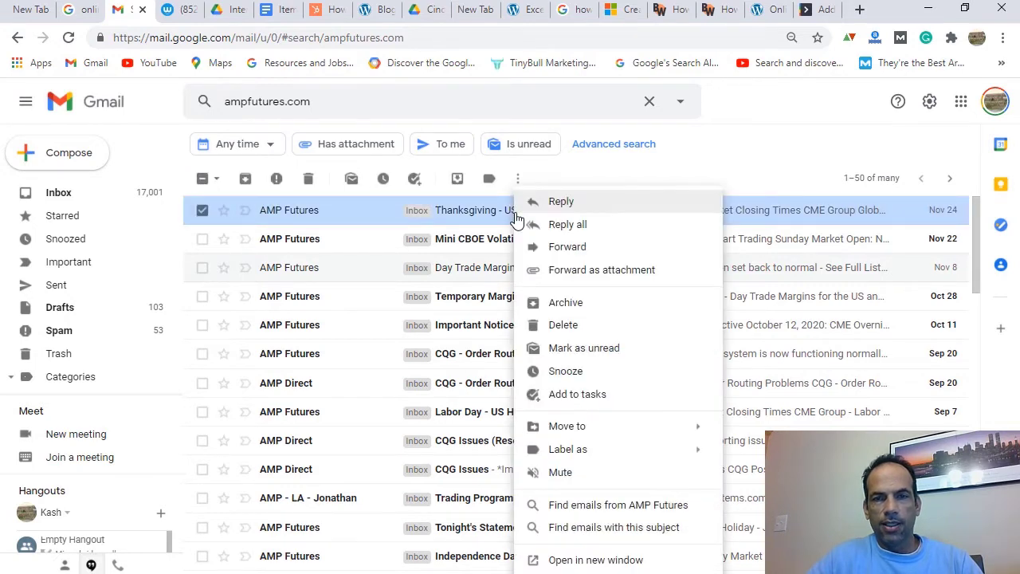
click(514, 219)
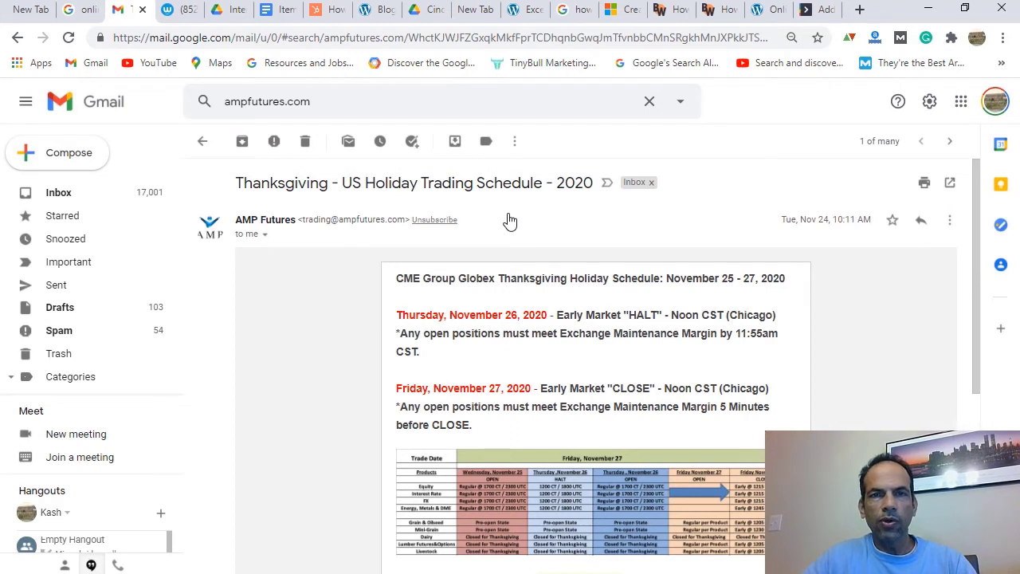
click(514, 142)
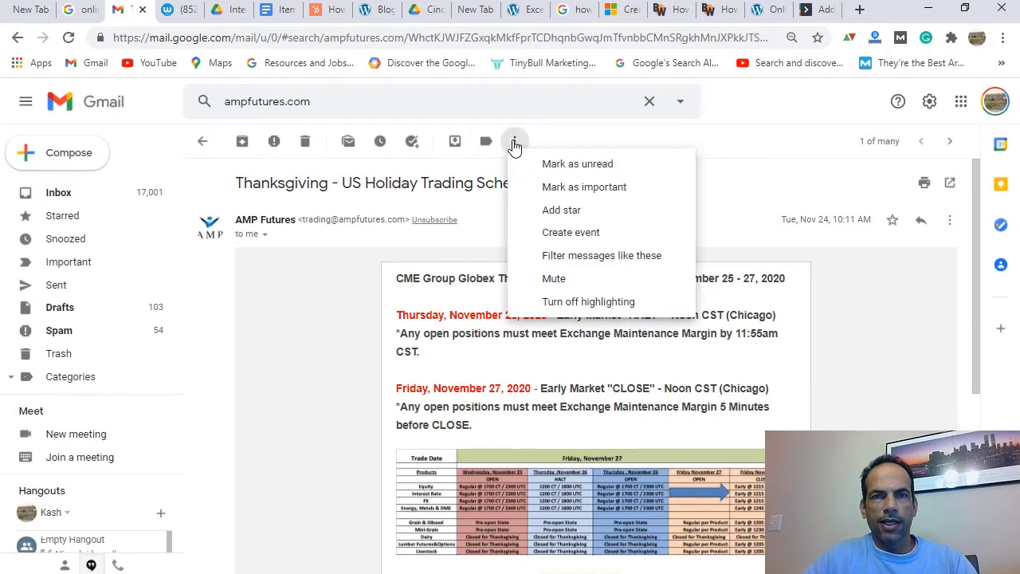
click(570, 257)
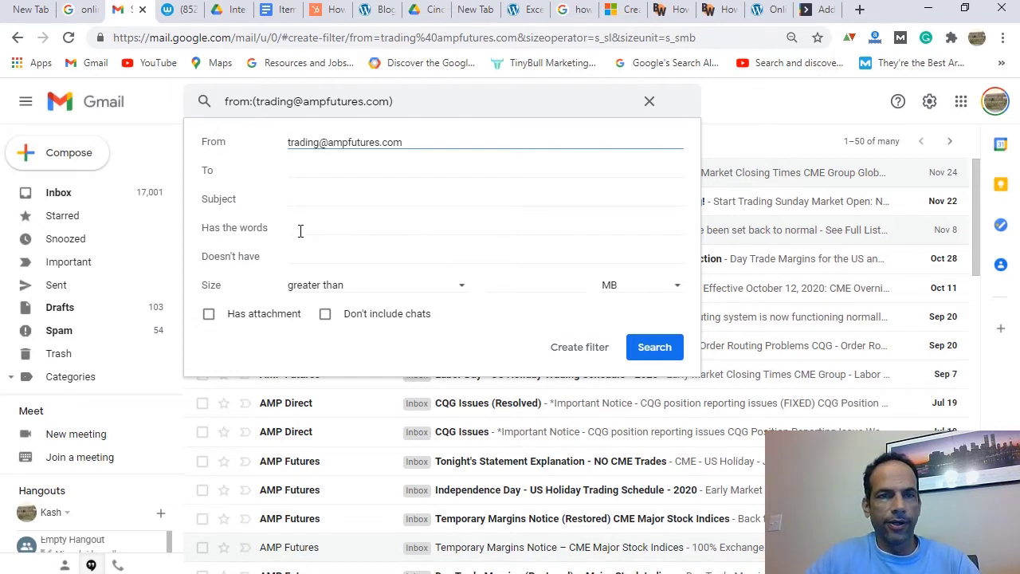
click(571, 353)
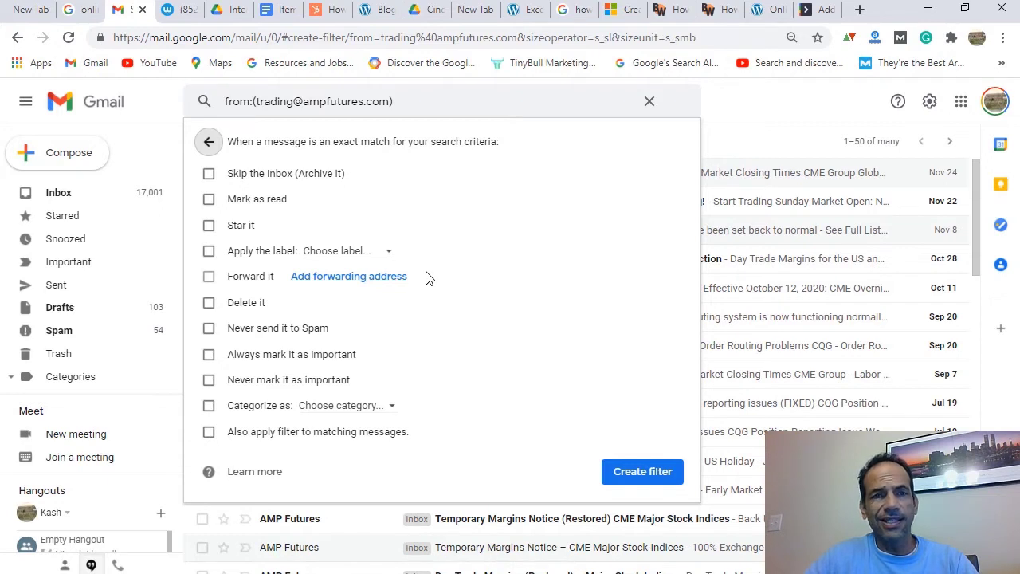
click(209, 304)
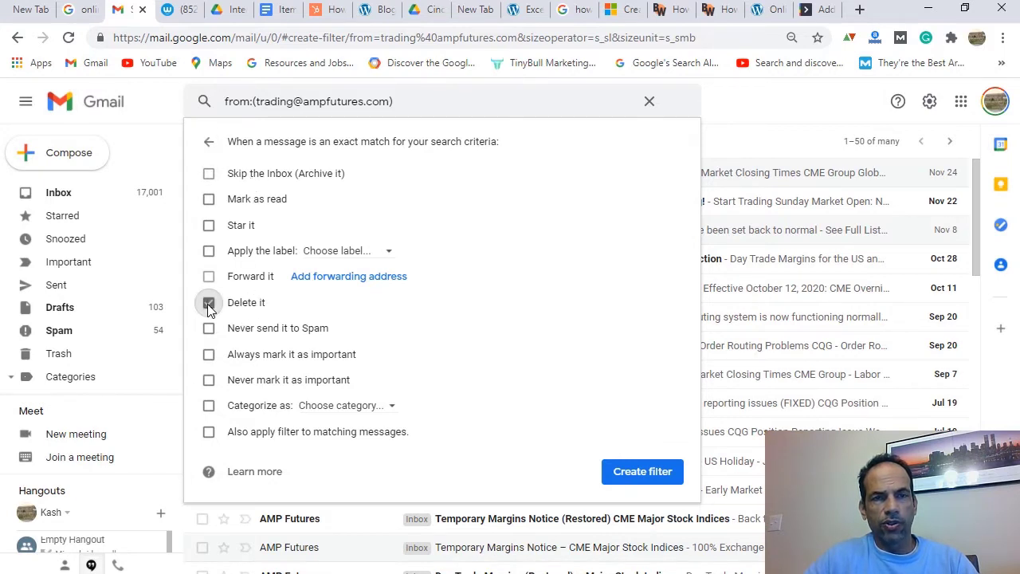
click(641, 473)
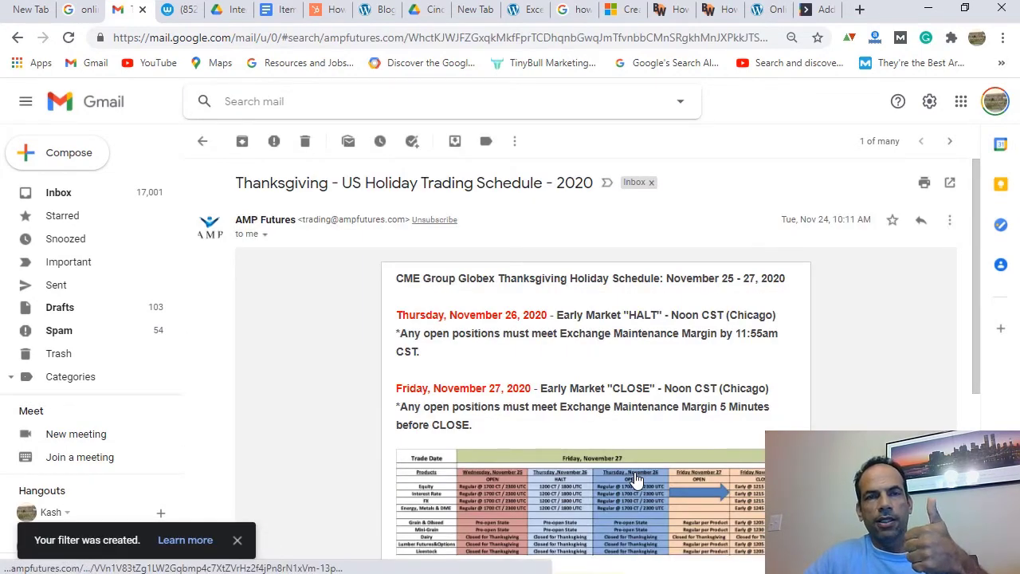
Confirm the ampfutures.com delete filter under Filters and Blocked Addresses, then switch to PowerPoint.
click(514, 142)
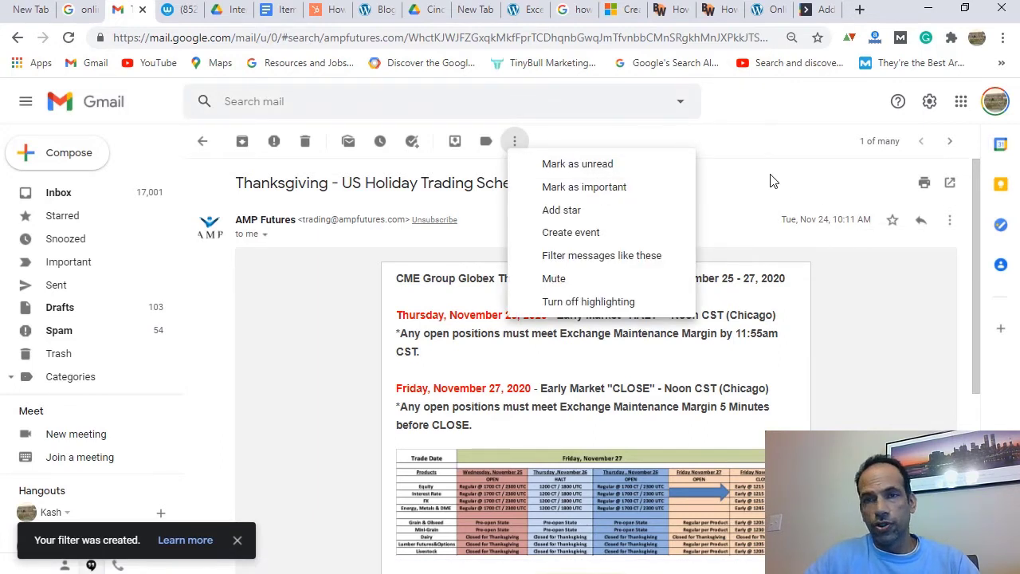
click(930, 103)
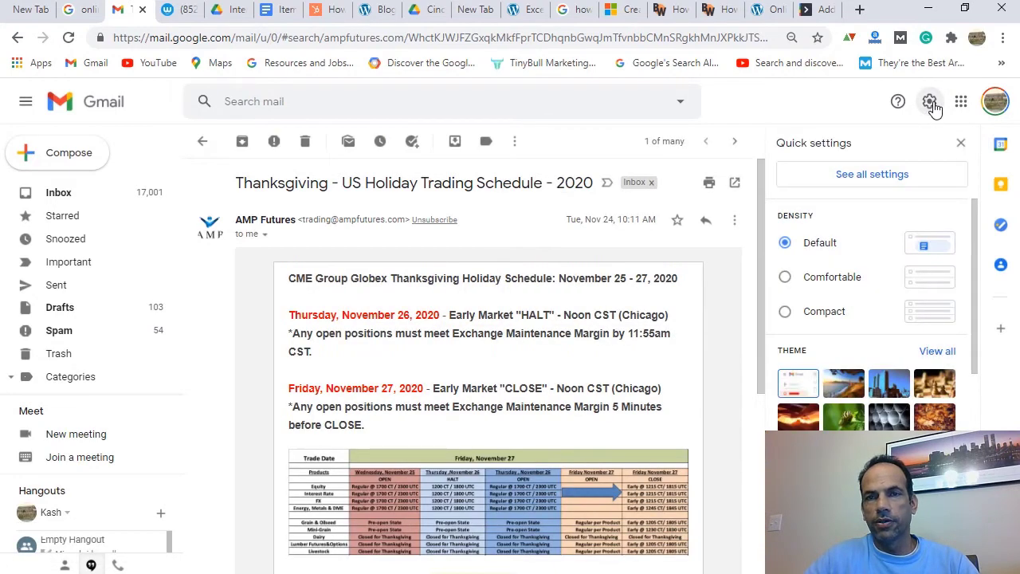
click(869, 176)
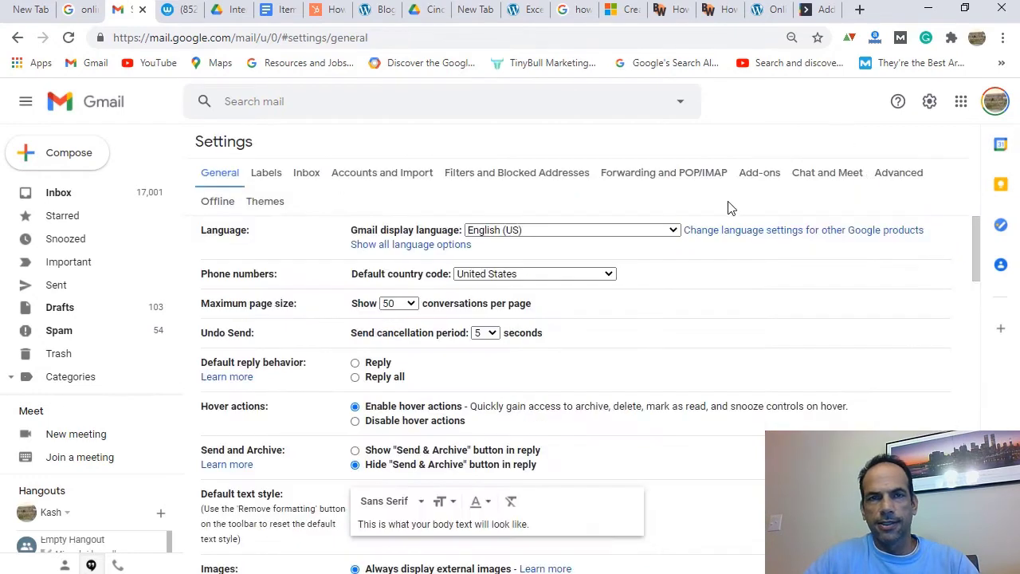
click(478, 177)
scroll(515, 321, down, 7)
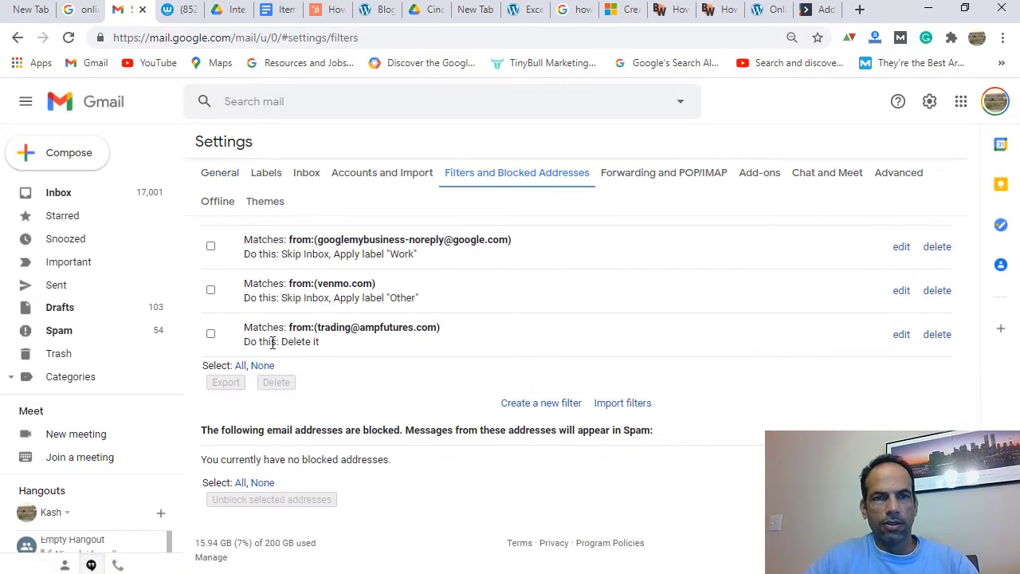
drag(248, 329, 347, 351)
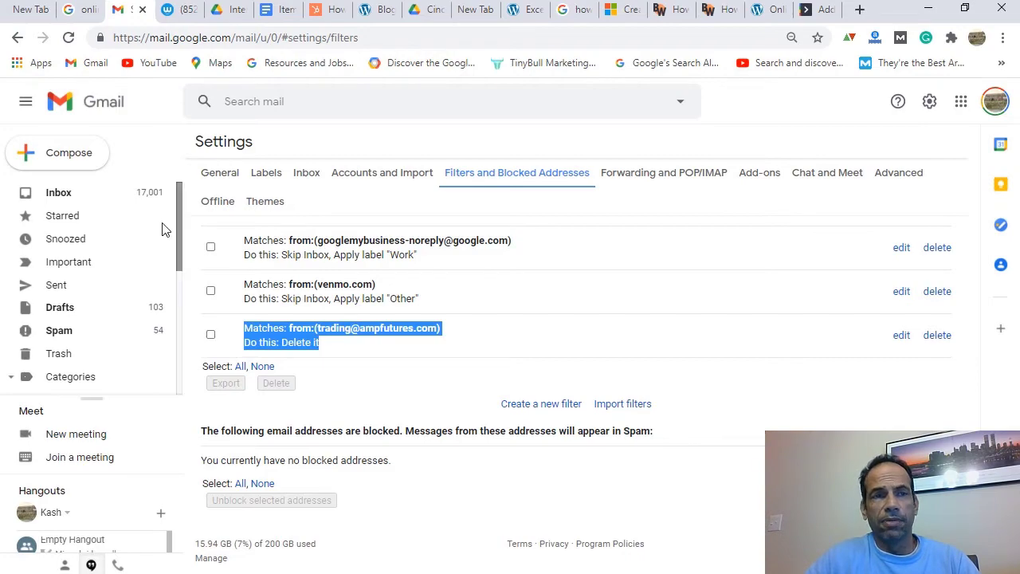
click(677, 502)
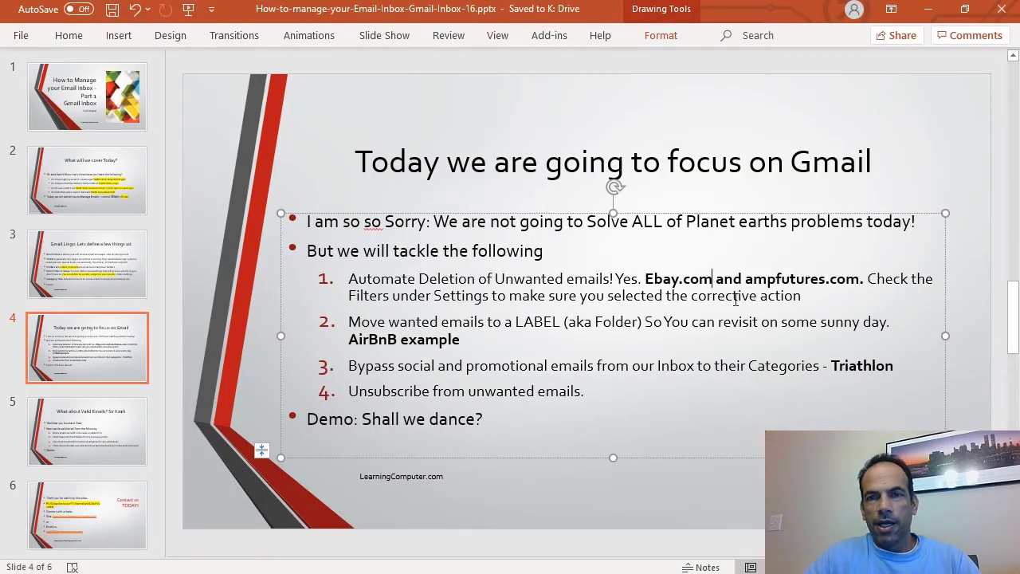
Highlight Ebay.com and AirBnB in slide 4's agenda points, then return to Gmail.
key(shift+Left)
key(shift+Left)
key(shift+Left)
key(shift+Left)
key(shift+Left)
key(shift+Left)
key(shift+Left)
key(shift+Left)
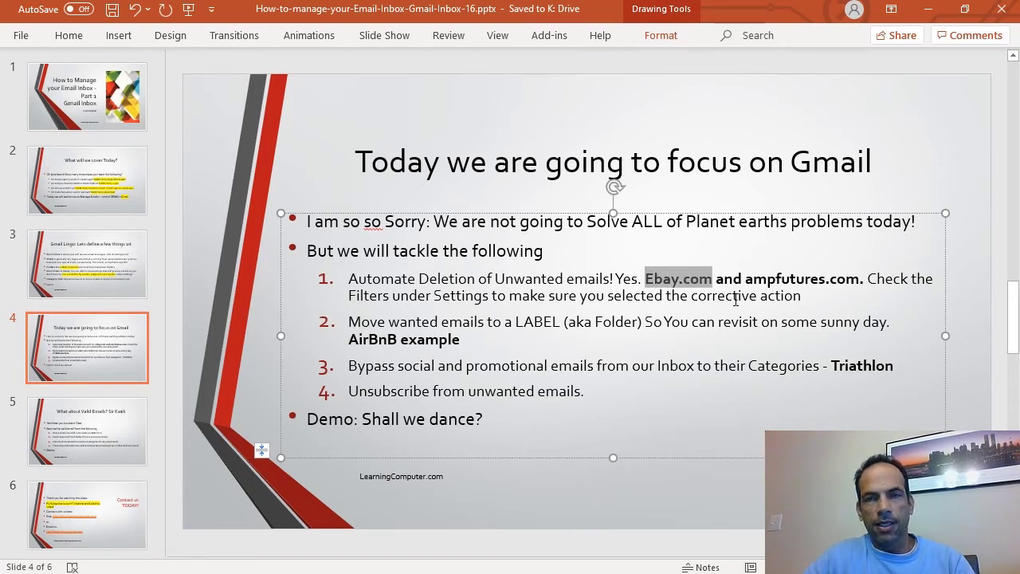
click(484, 339)
key(Home)
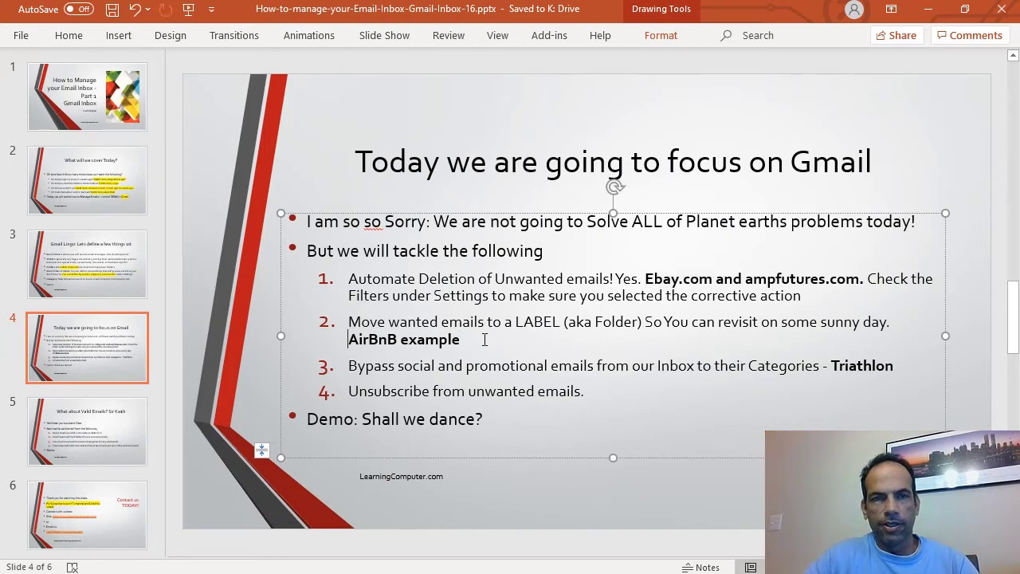
key(shift+Right)
key(shift+Right)
key(shift+Right)
key(shift+Right)
key(shift+Right)
key(shift+Right)
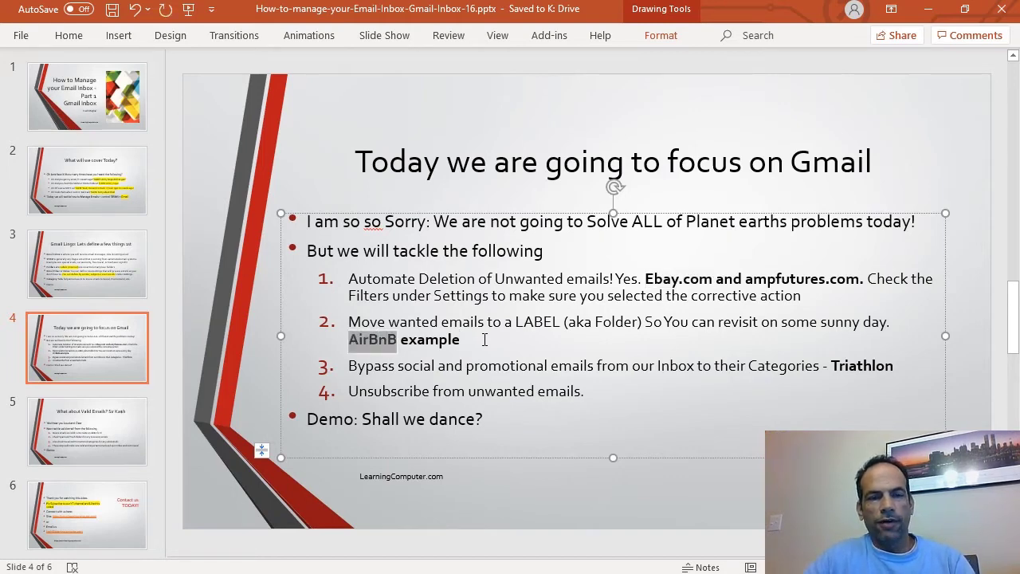
key(alt+Tab)
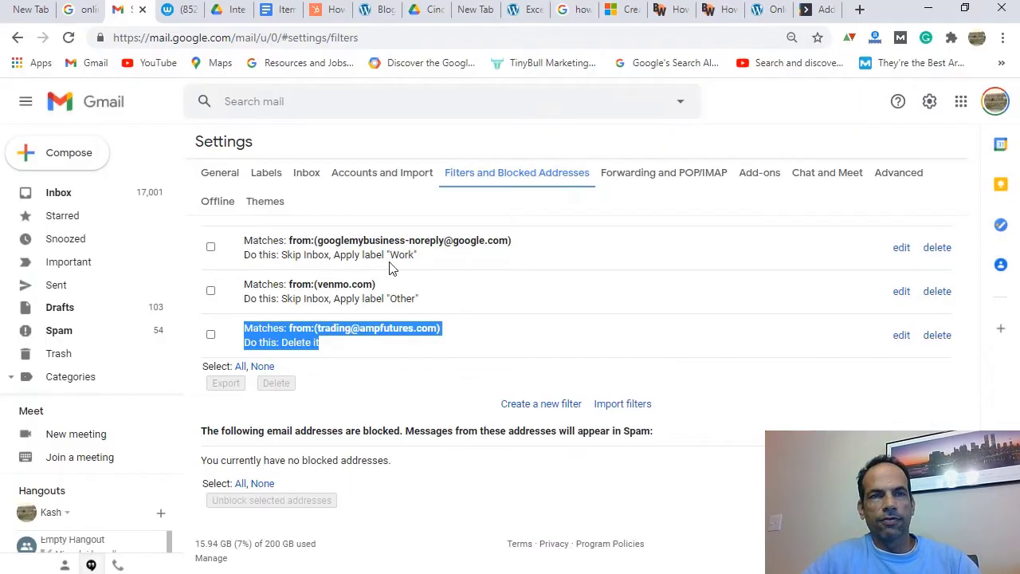
Go to the Inbox and open the Meetup label from the sidebar.
click(70, 199)
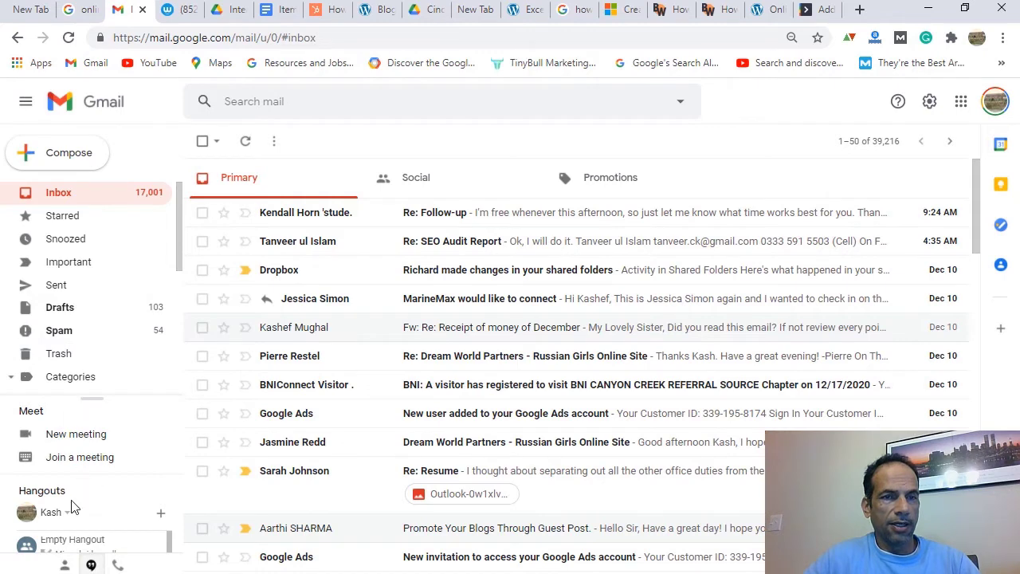
scroll(100, 310, down, 3)
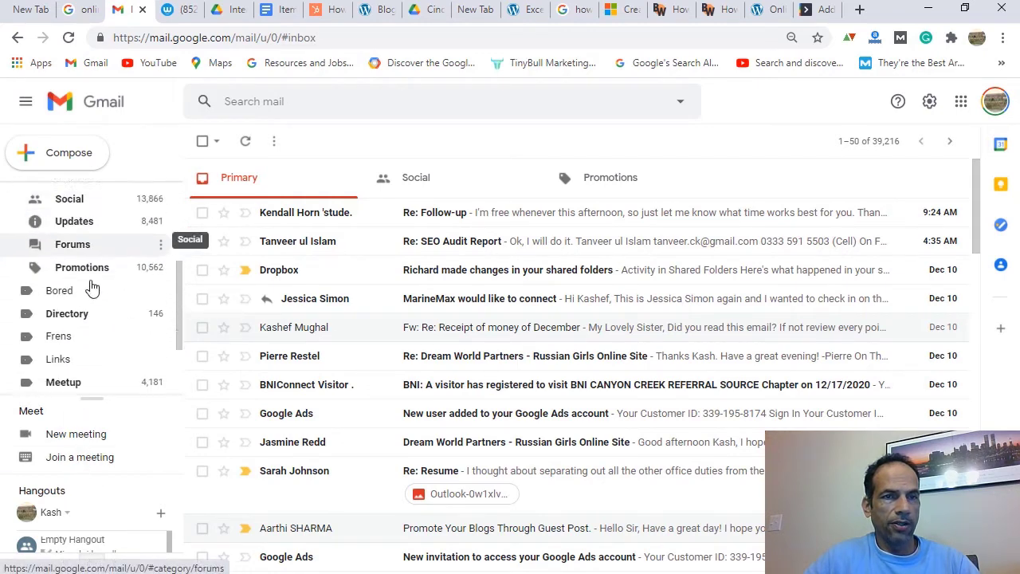
scroll(92, 287, down, 1)
scroll(91, 291, up, 2)
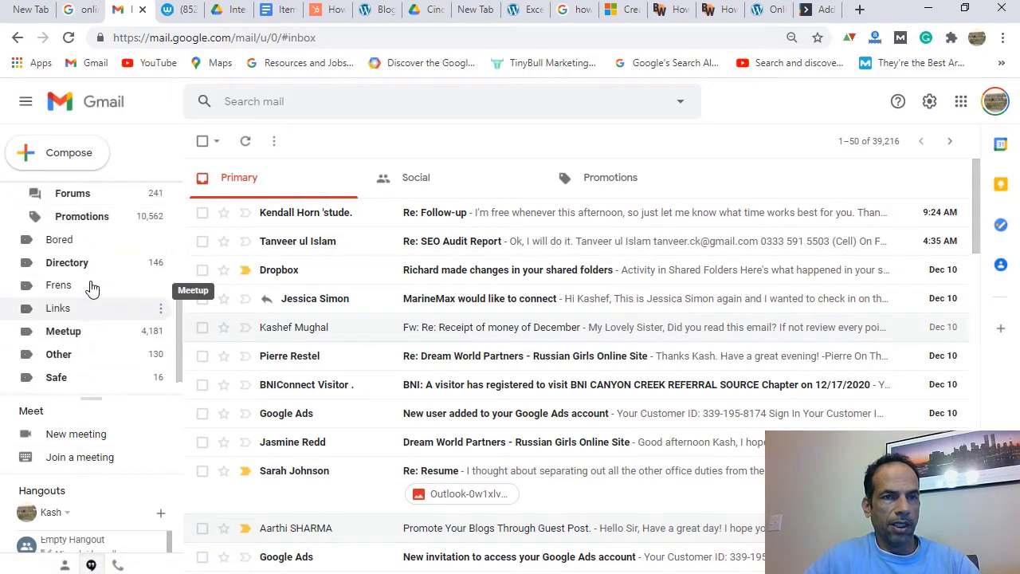
scroll(92, 299, down, 2)
click(73, 297)
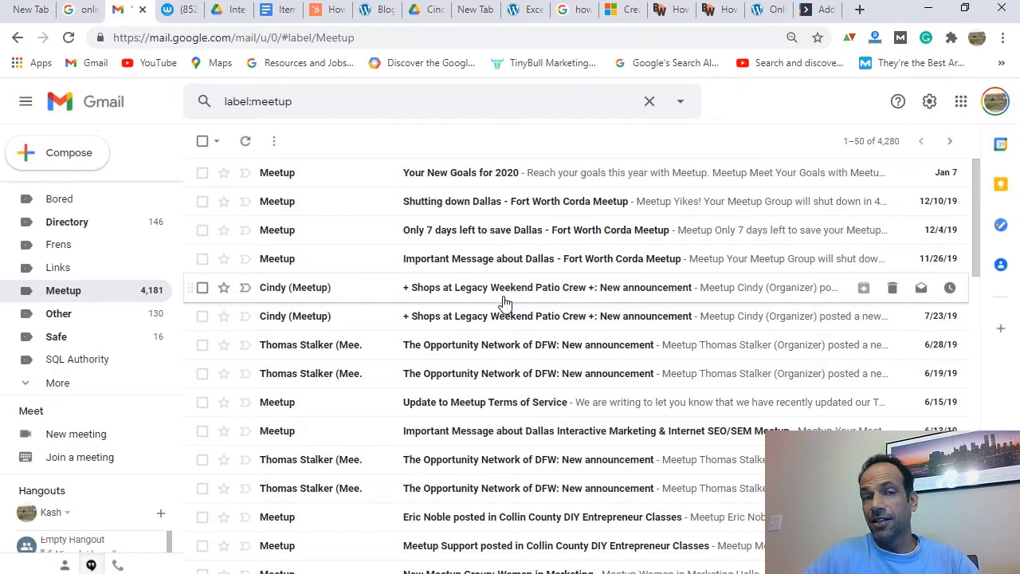
Collapse the Categories group and go back to the Inbox.
scroll(518, 401, down, 3)
scroll(514, 391, up, 3)
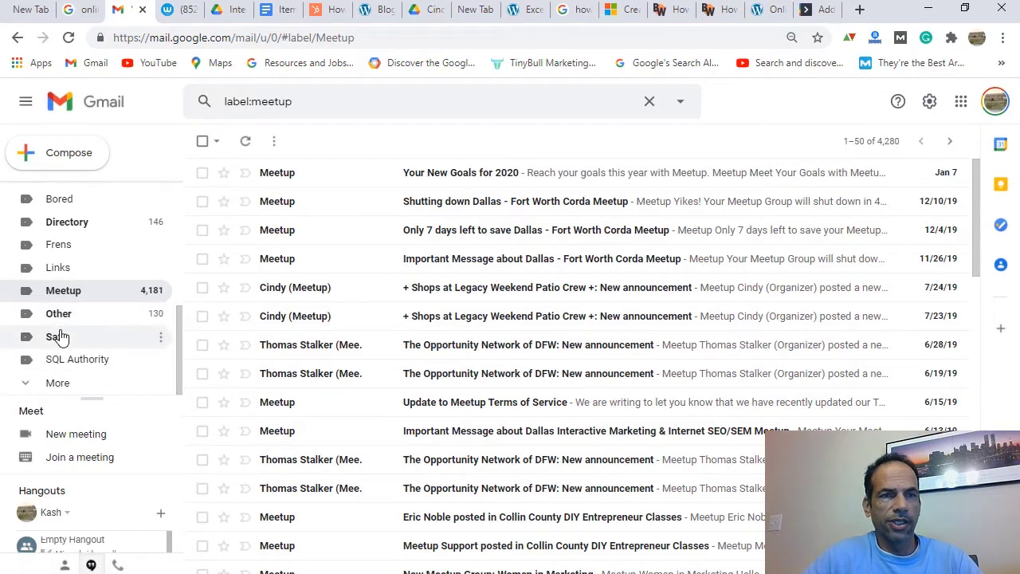
scroll(66, 338, up, 1)
scroll(68, 341, up, 2)
scroll(69, 335, down, 1)
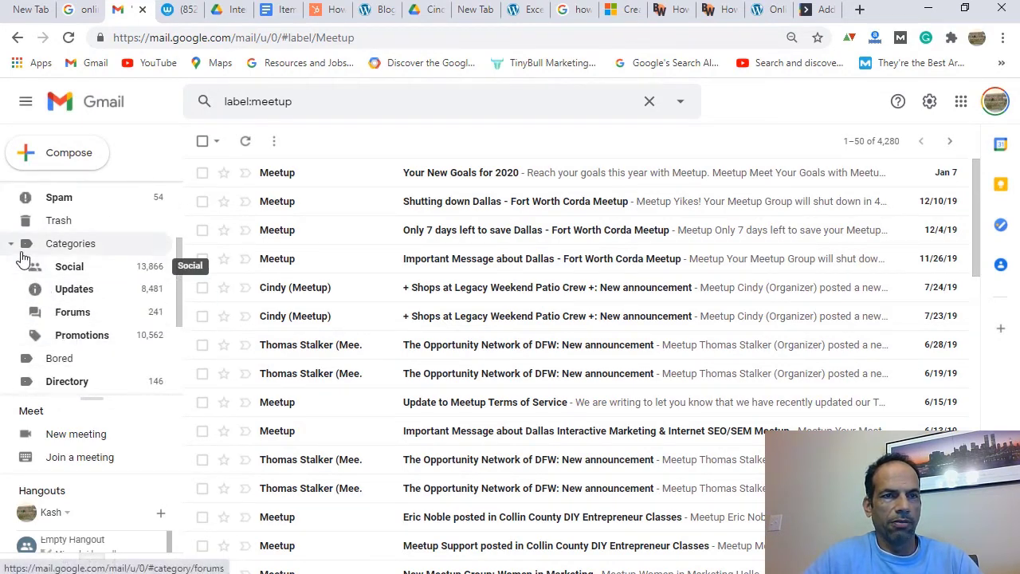
click(18, 247)
scroll(72, 269, down, 1)
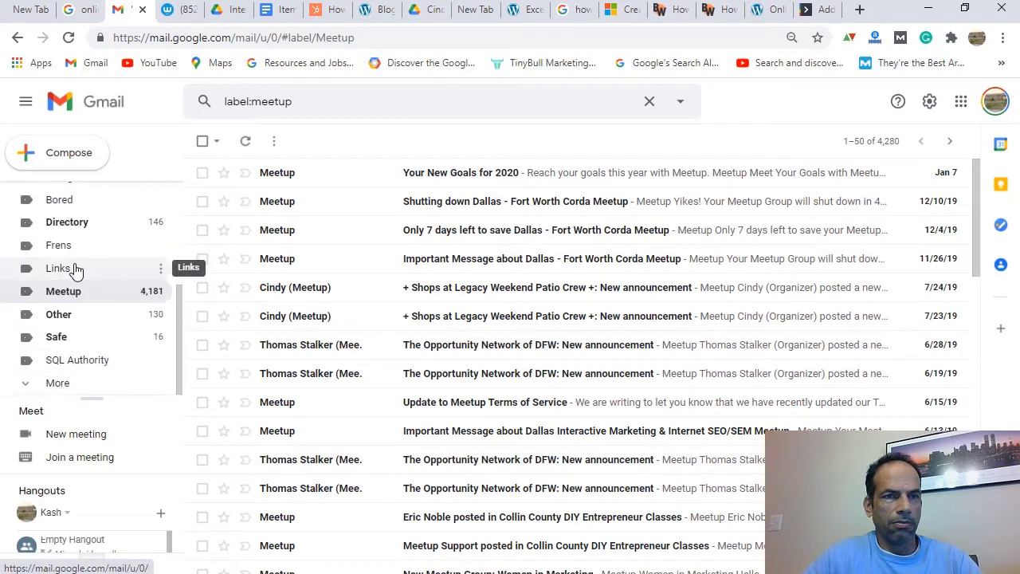
scroll(92, 306, up, 3)
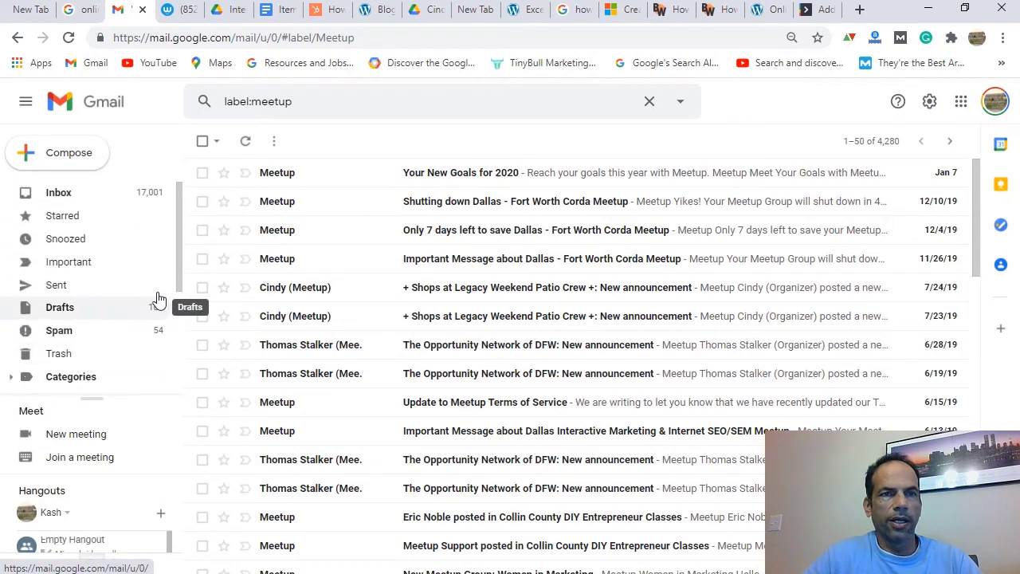
click(78, 192)
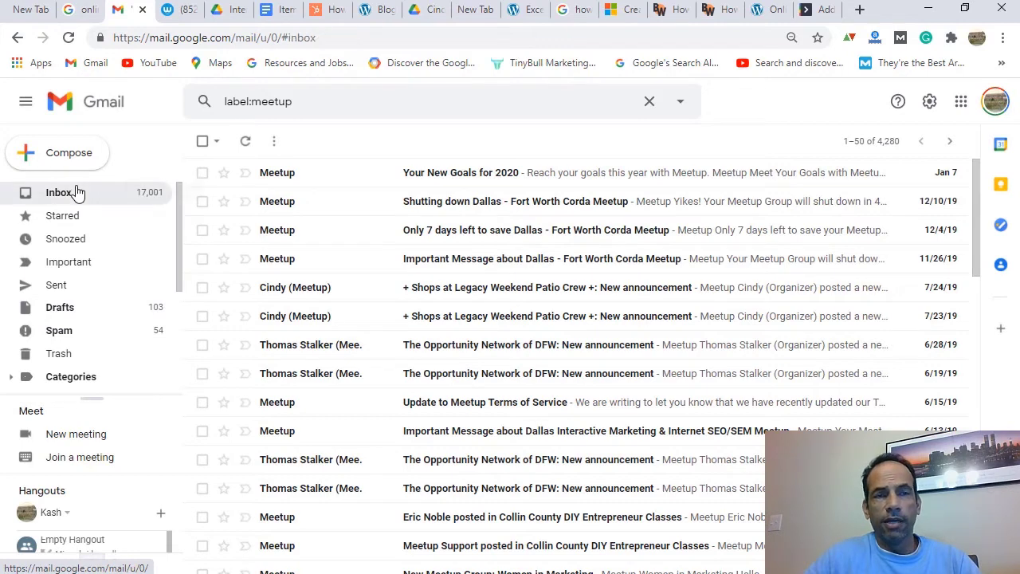
Search the mailbox for 'AirBnB' and browse the results.
click(294, 101)
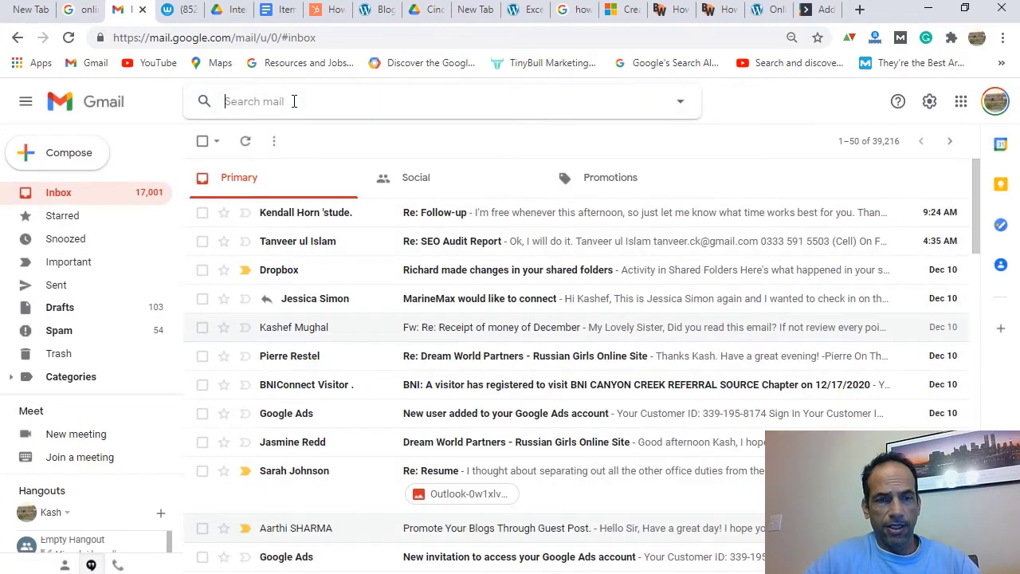
text(AirBnB)
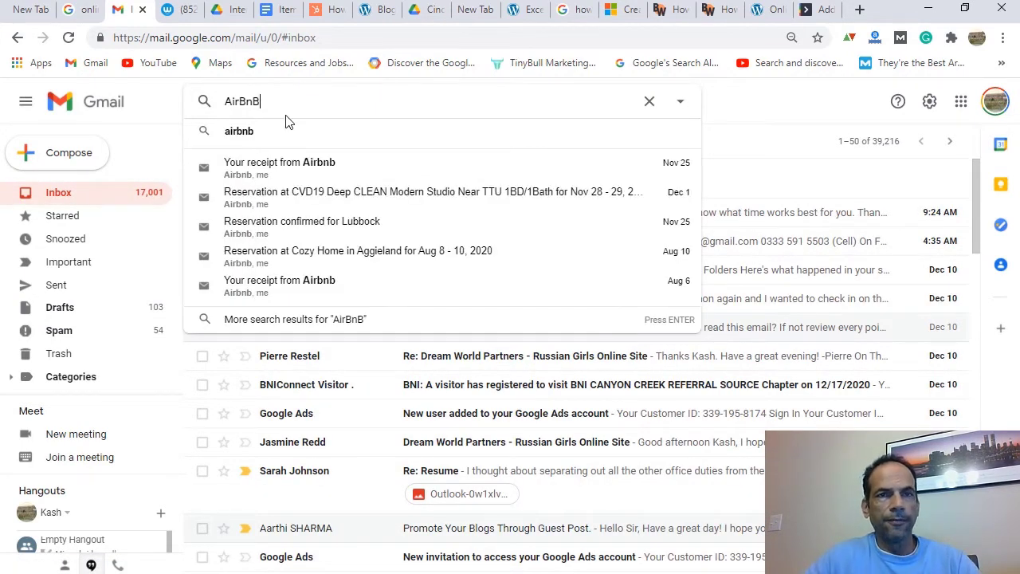
click(278, 131)
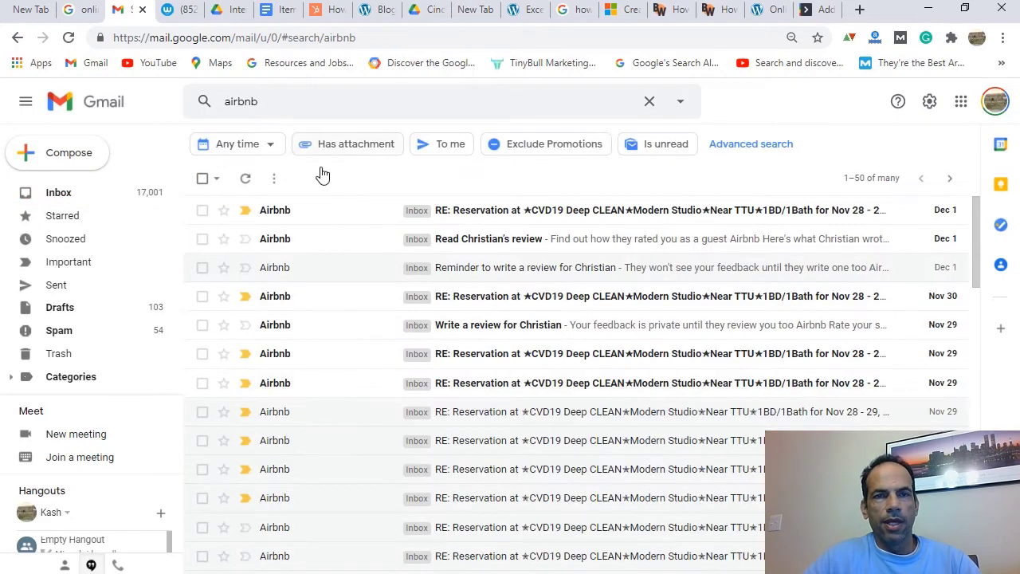
scroll(582, 406, down, 5)
scroll(581, 406, down, 1)
scroll(580, 404, up, 5)
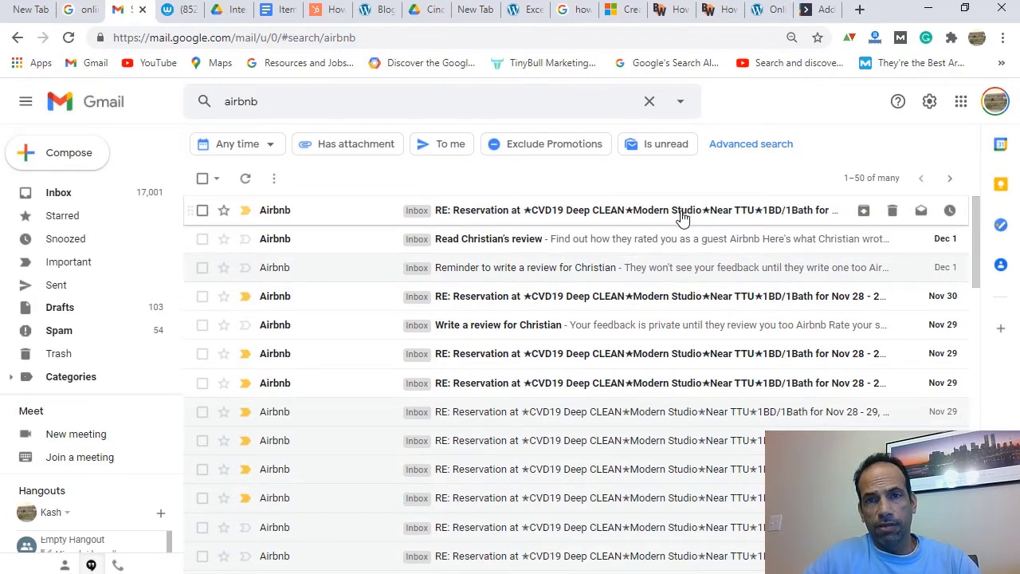
click(626, 211)
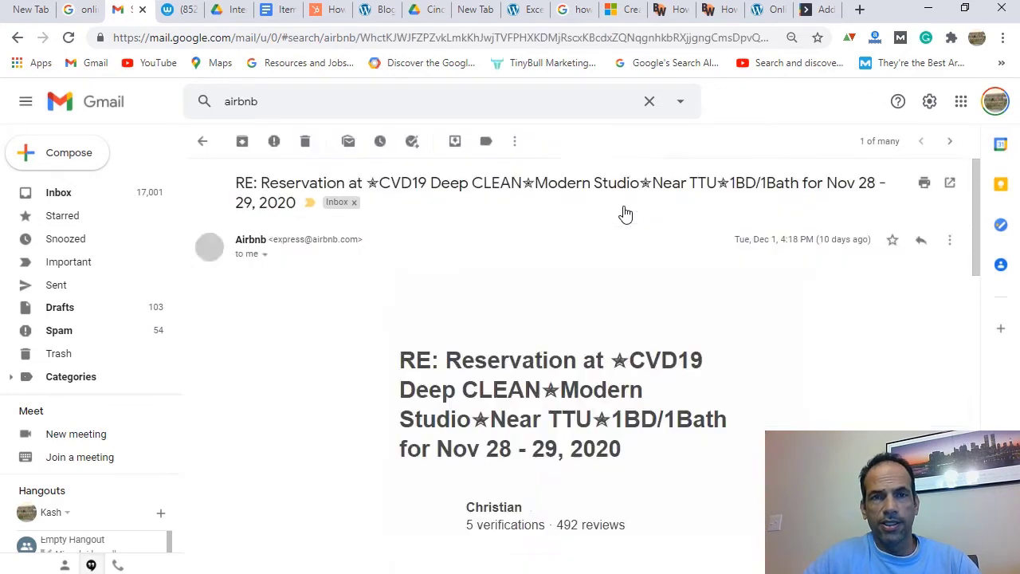
click(515, 143)
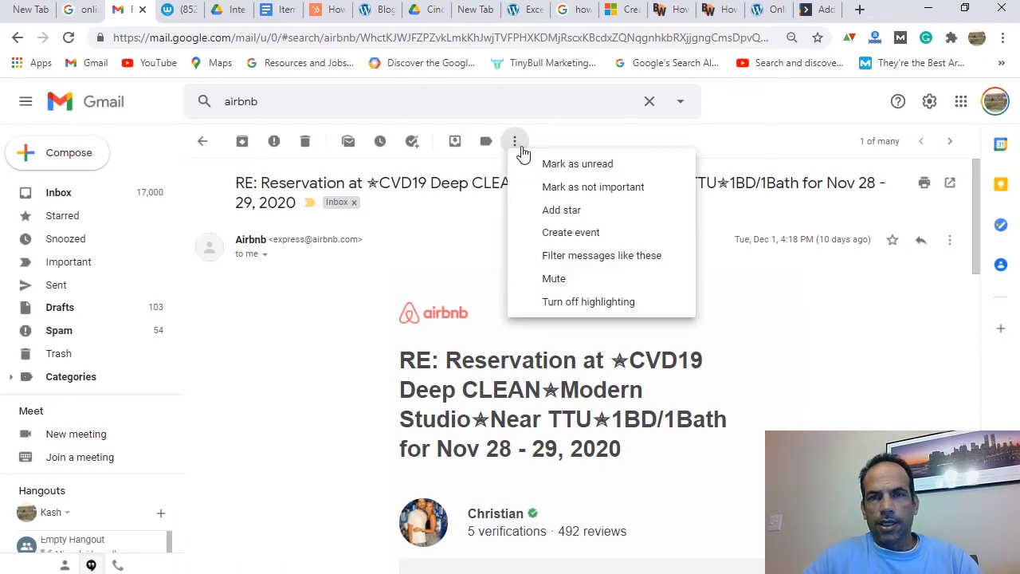
click(589, 269)
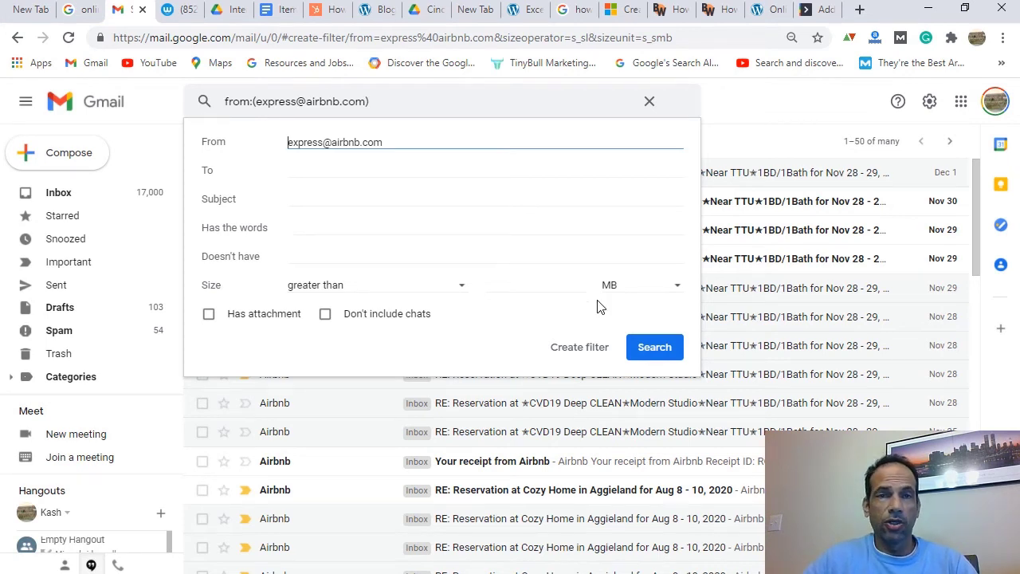
click(575, 350)
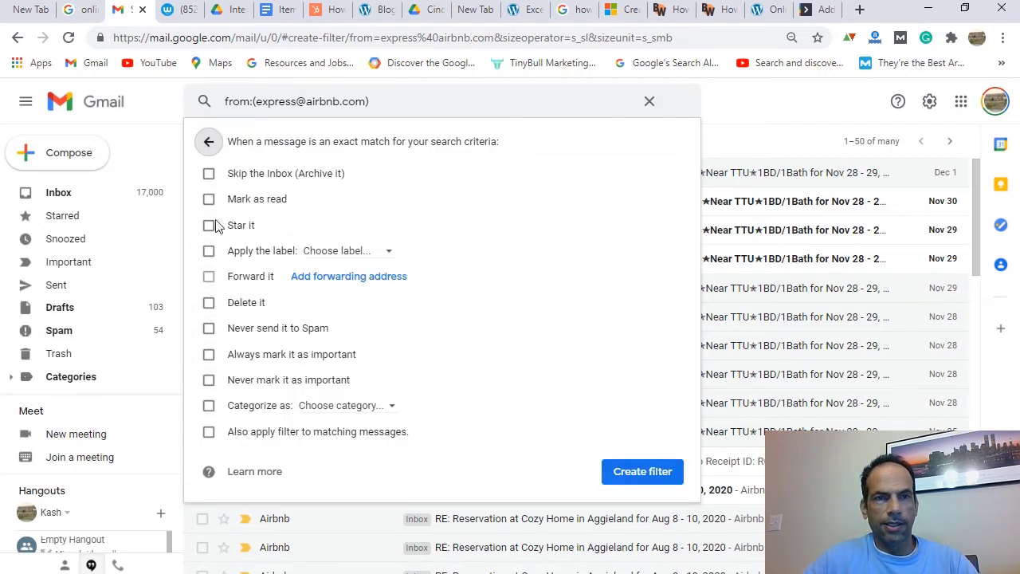
click(209, 174)
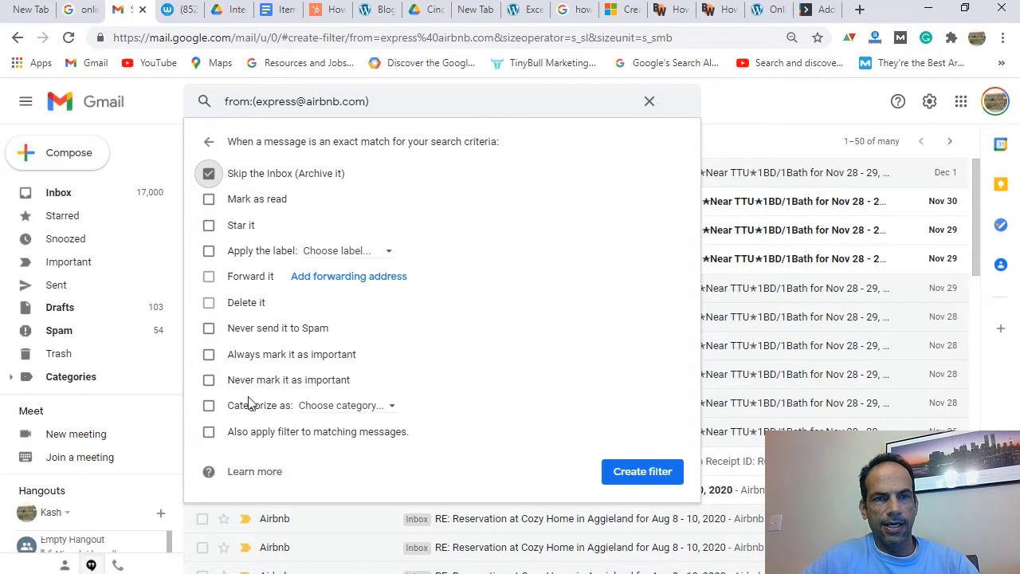
click(209, 251)
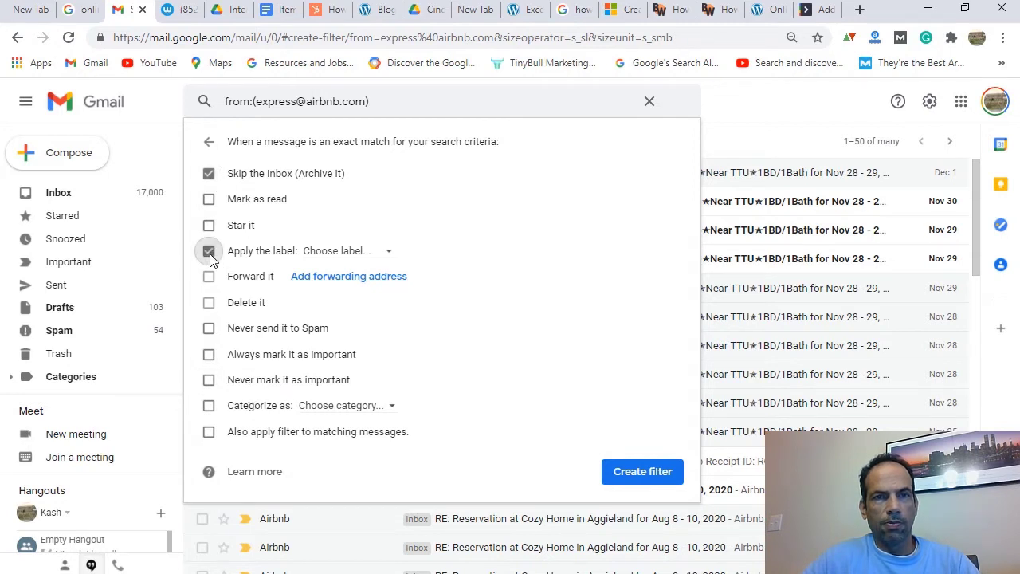
click(389, 253)
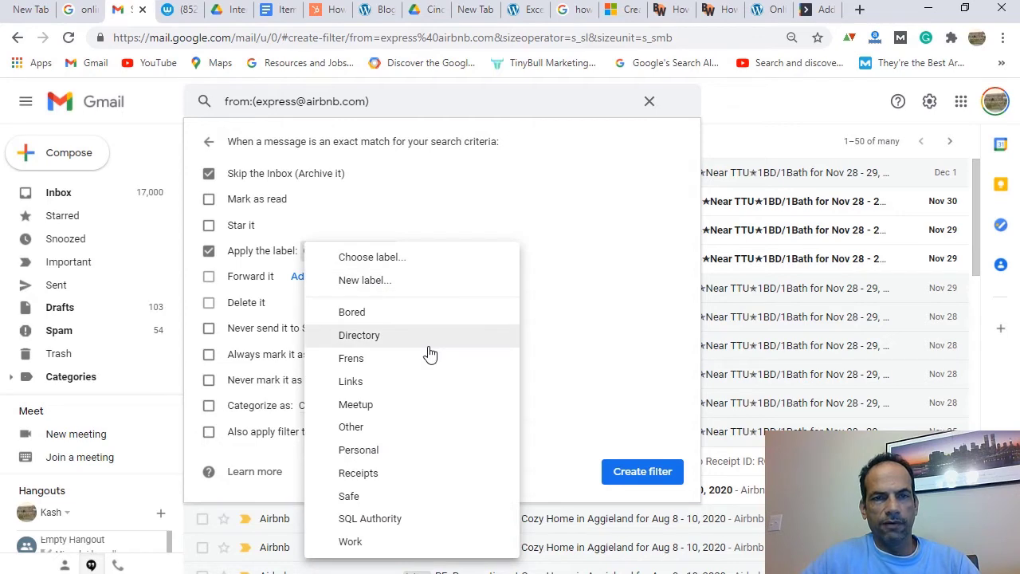
Create a new label Travel2 and save the Airbnb filter with it.
click(383, 290)
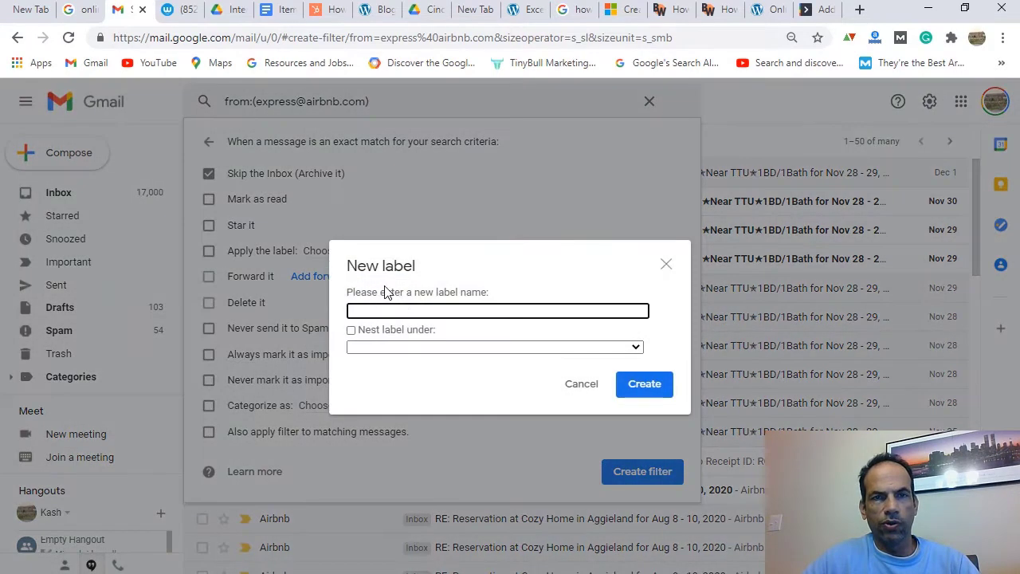
text(Travel)
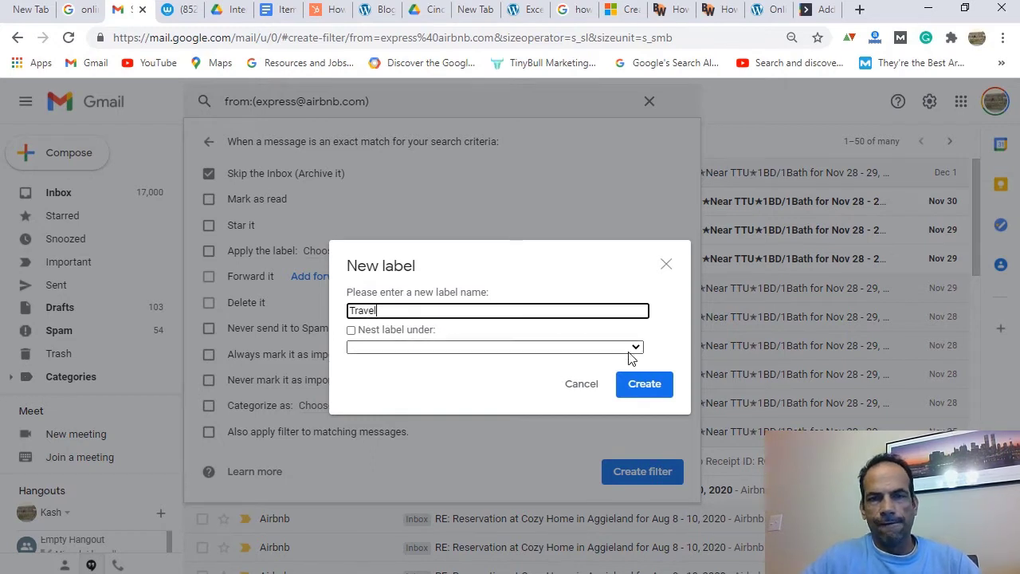
click(659, 390)
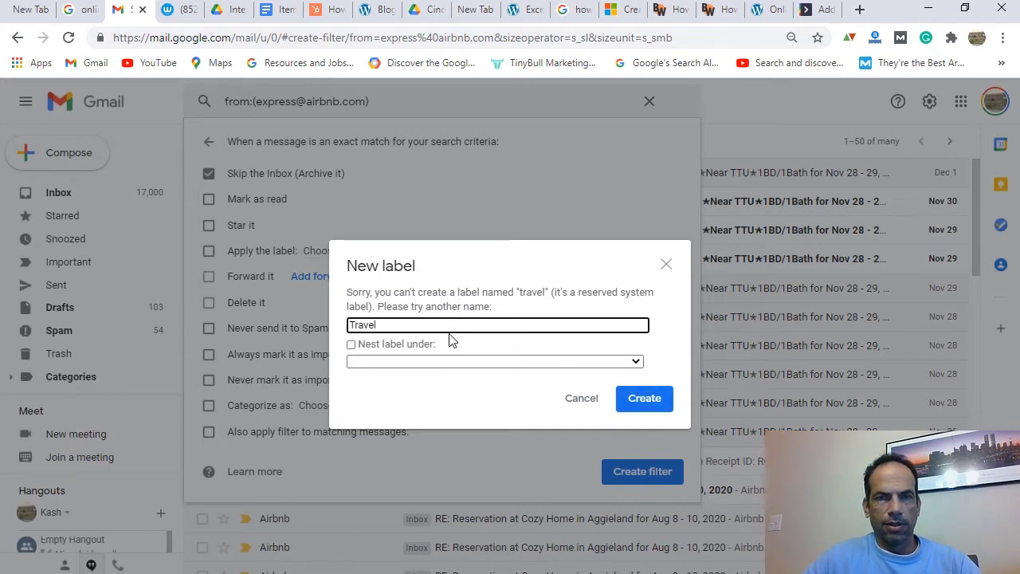
text(2)
click(644, 403)
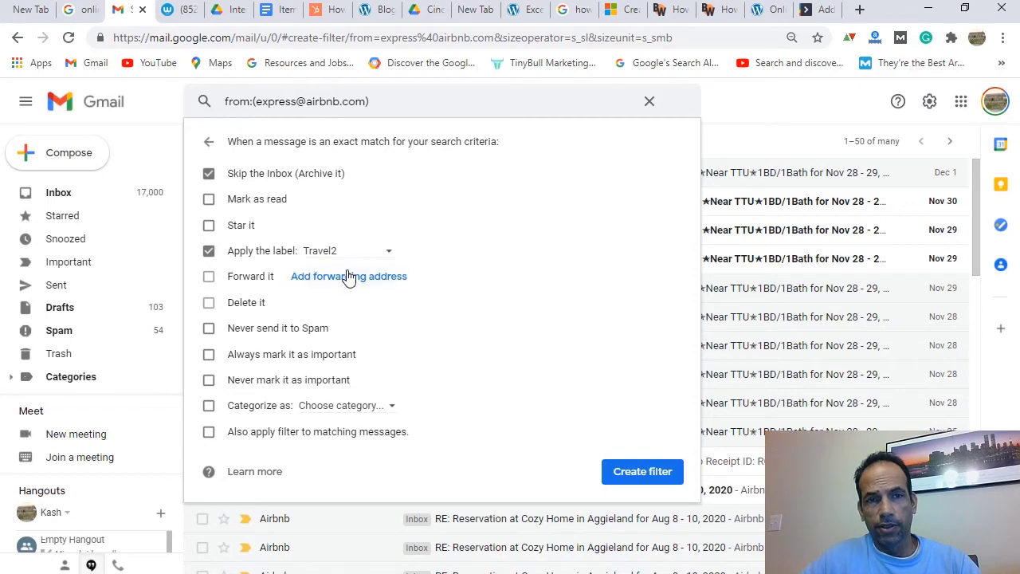
click(642, 472)
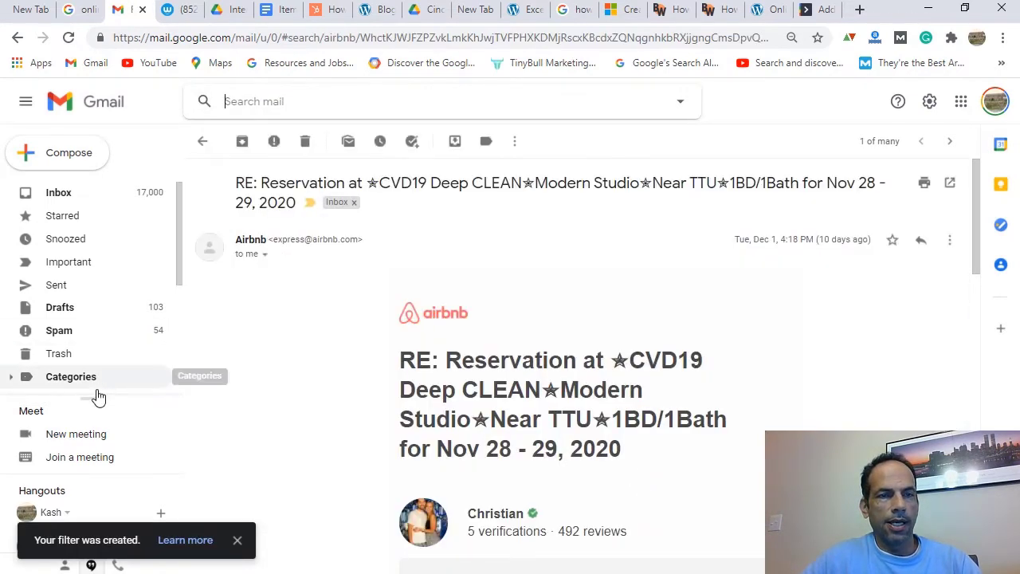
scroll(91, 383, down, 2)
View the Travel2 label, then replace the query with an 'AirBnB' search.
scroll(76, 303, down, 1)
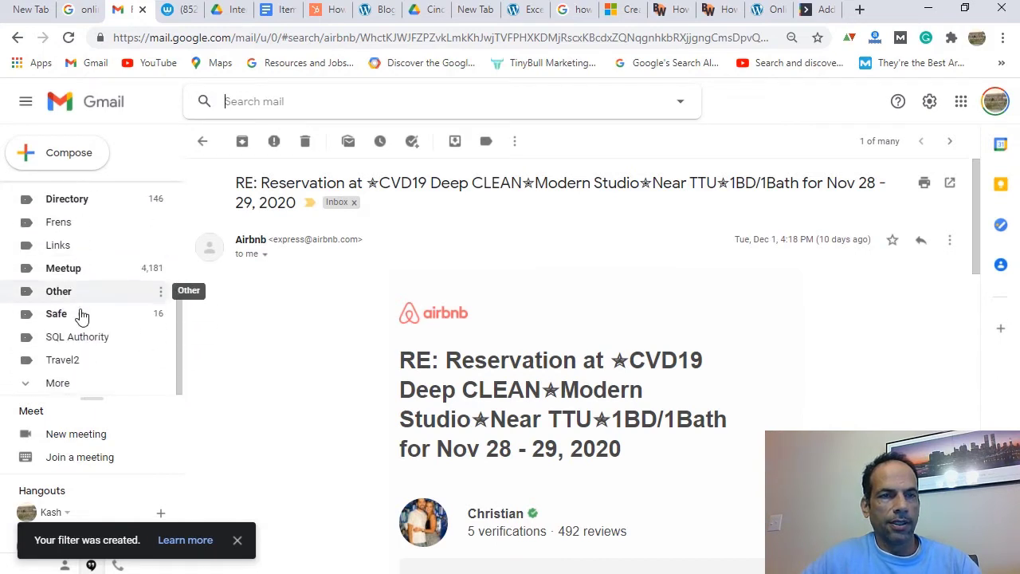
click(64, 360)
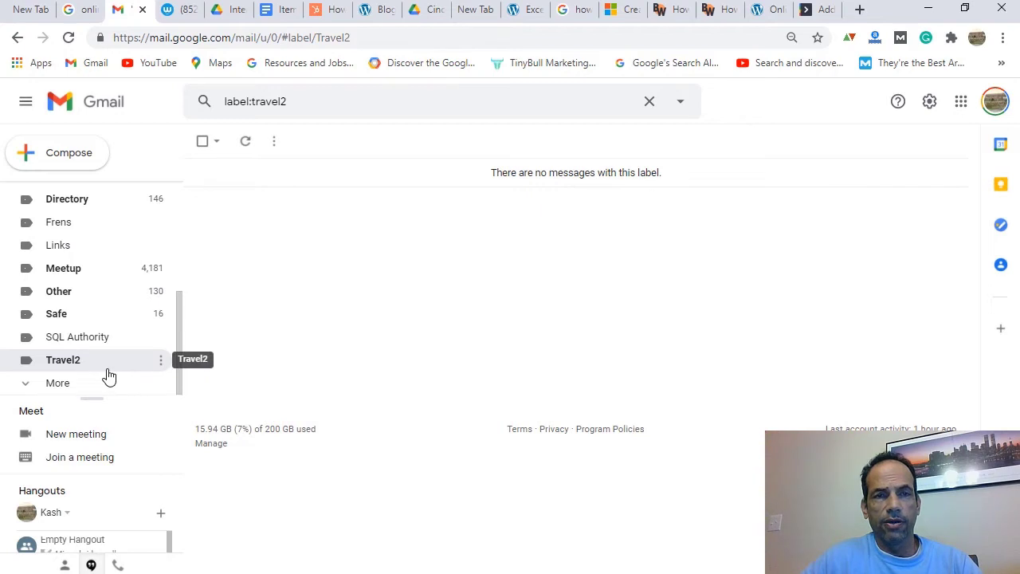
click(297, 101)
drag(296, 101, 183, 103)
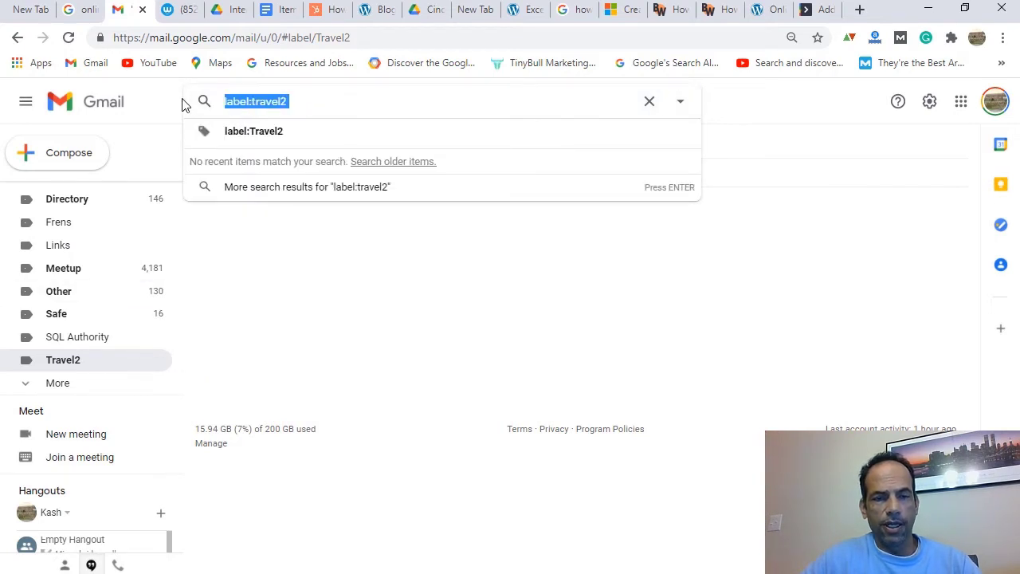
text(AirBnB)
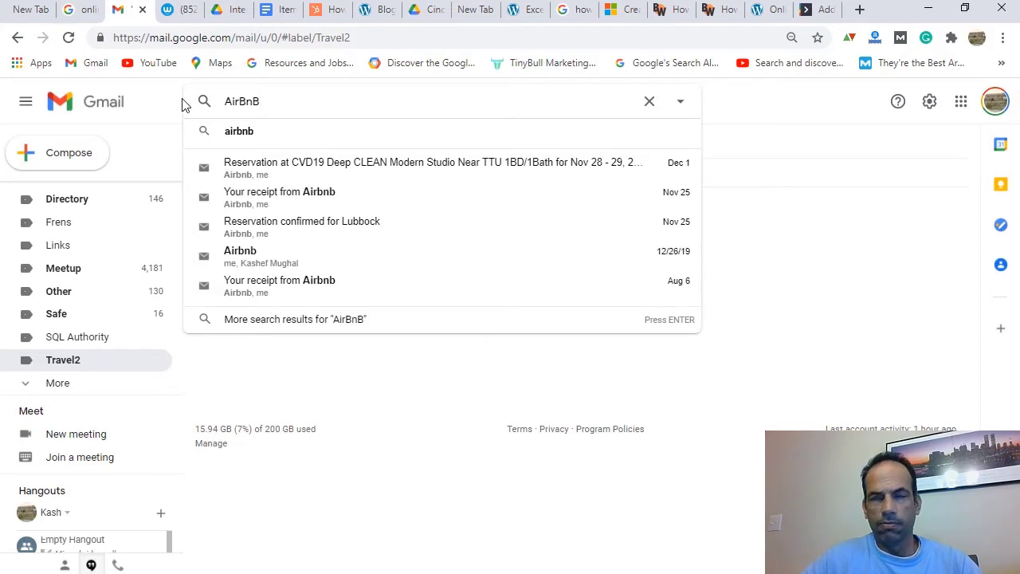
click(241, 132)
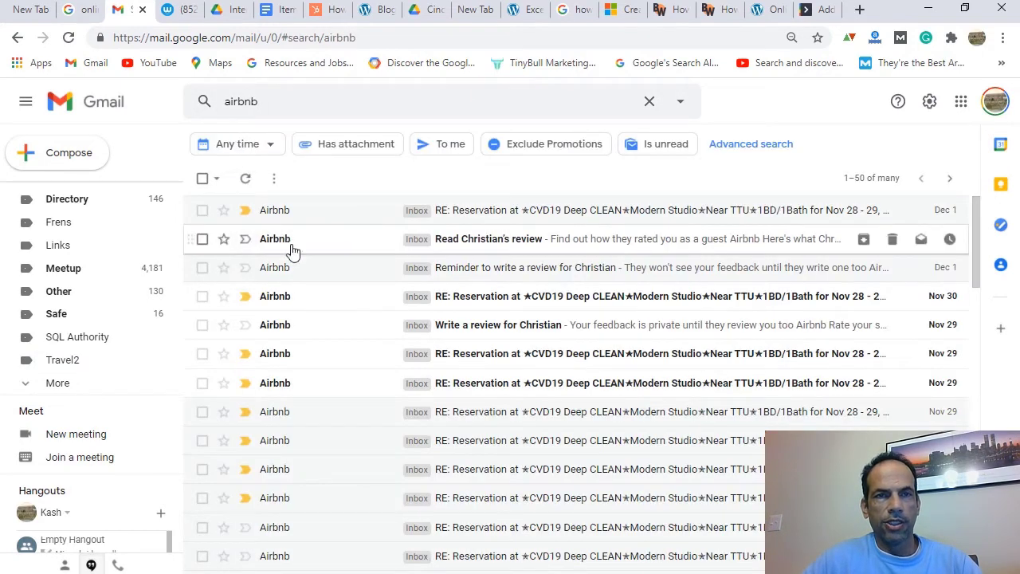
Apply the Travel2 label to all 50 Airbnb results and view Travel2's messages.
click(202, 179)
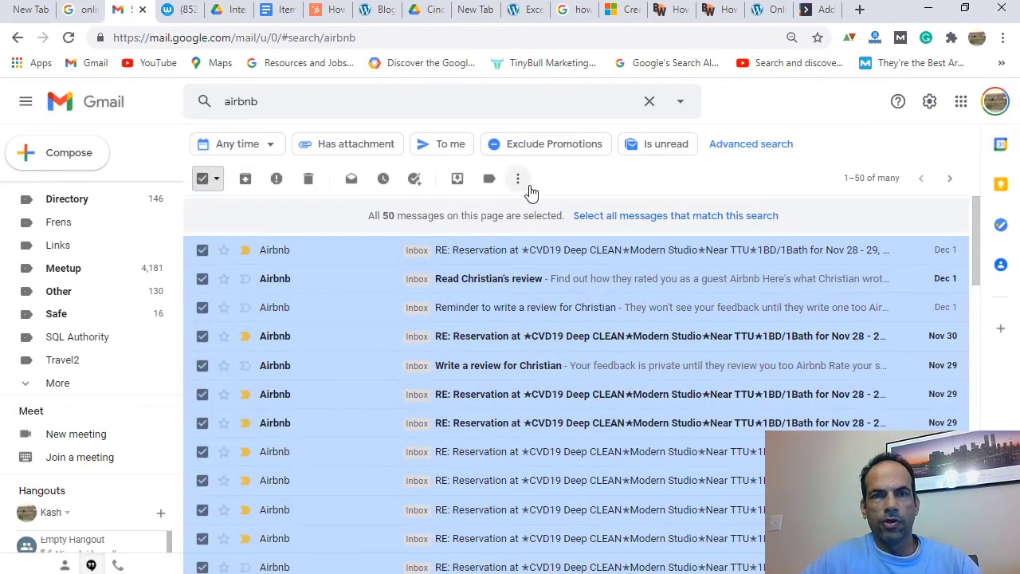
click(489, 178)
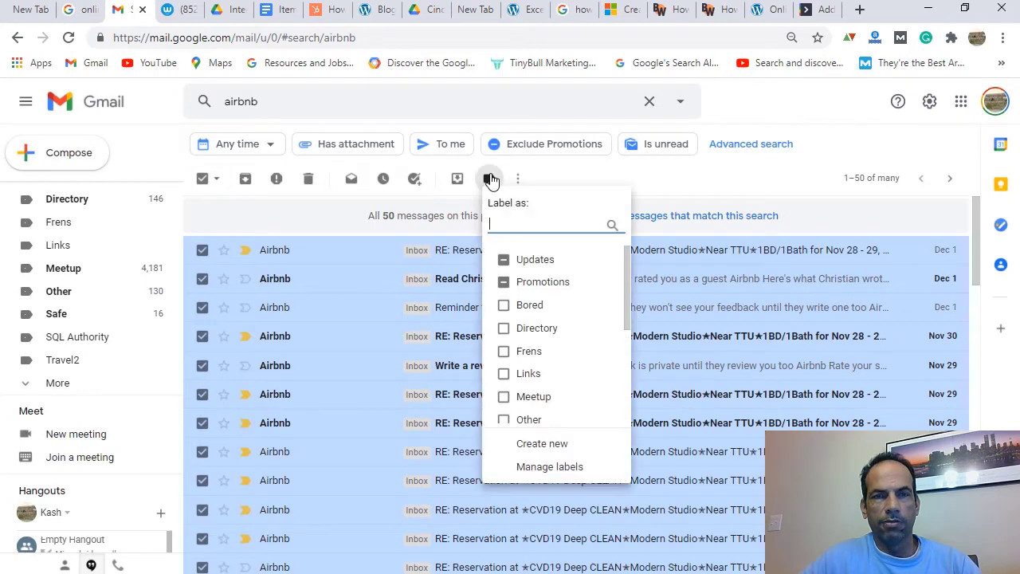
scroll(596, 321, down, 2)
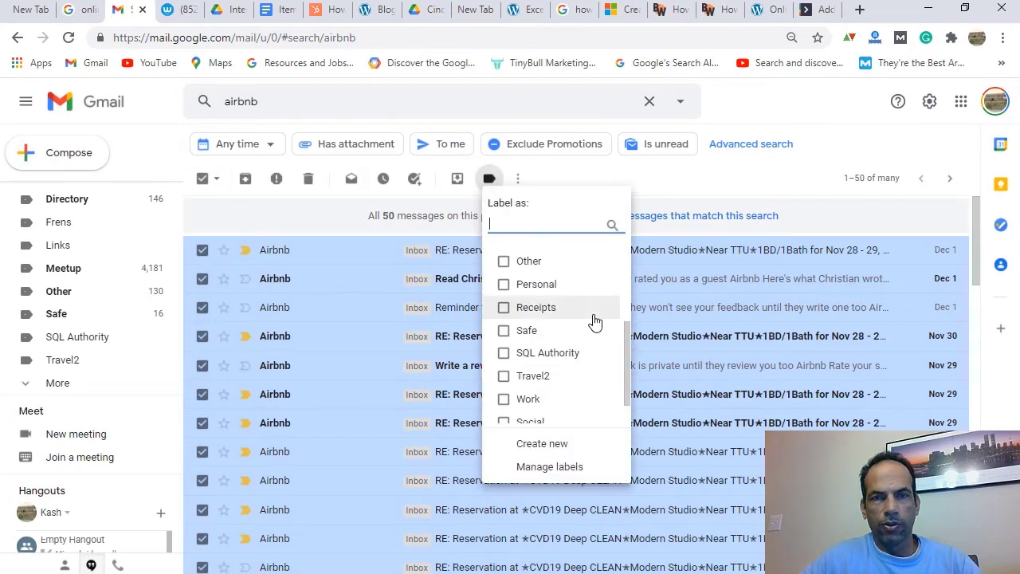
scroll(594, 321, down, 1)
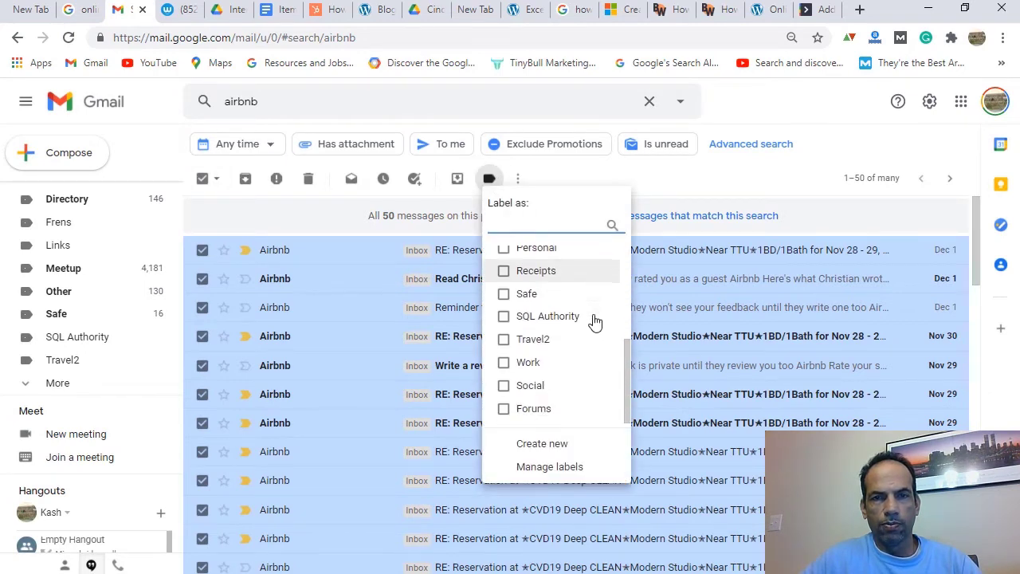
click(503, 342)
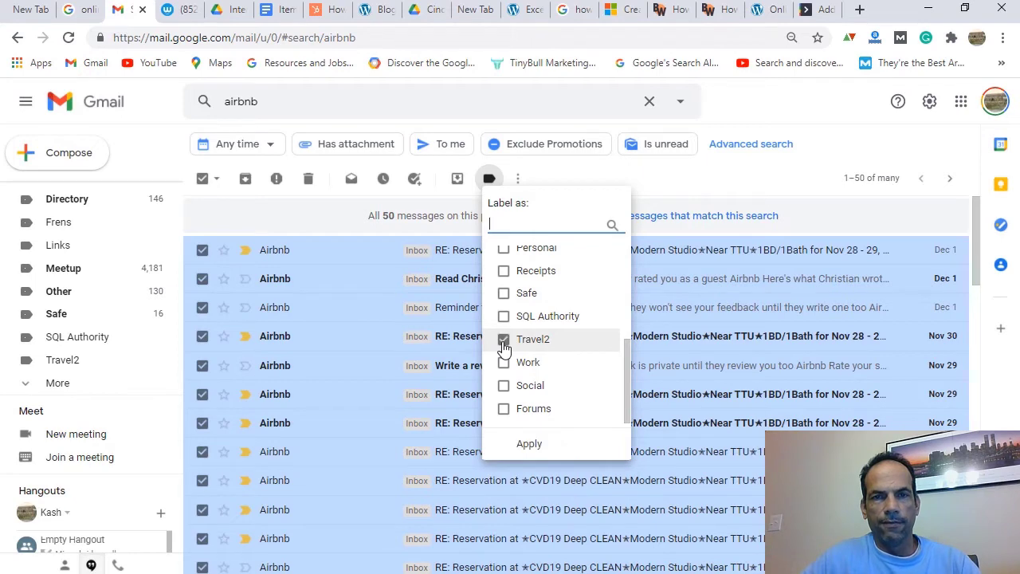
click(528, 443)
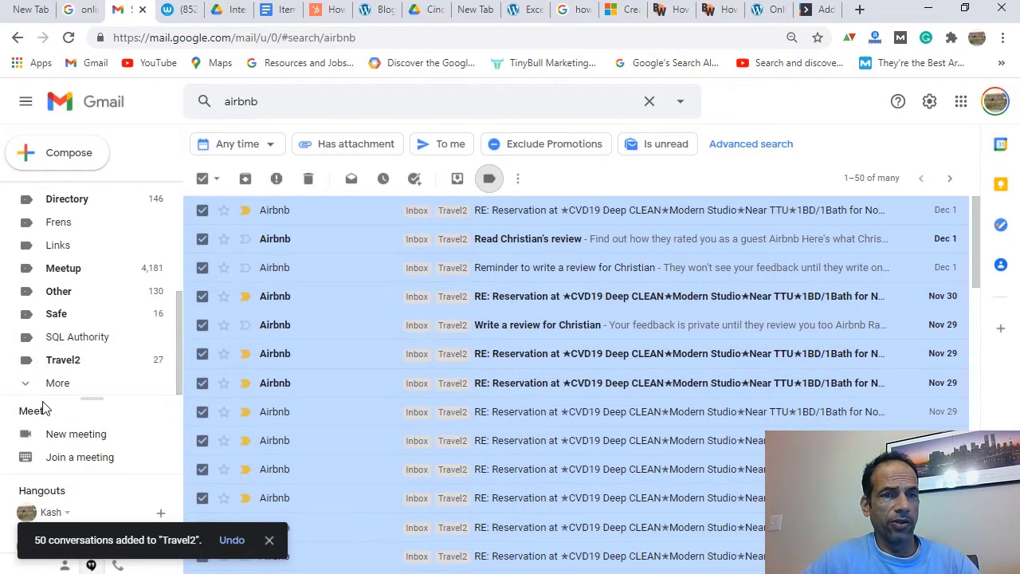
click(63, 365)
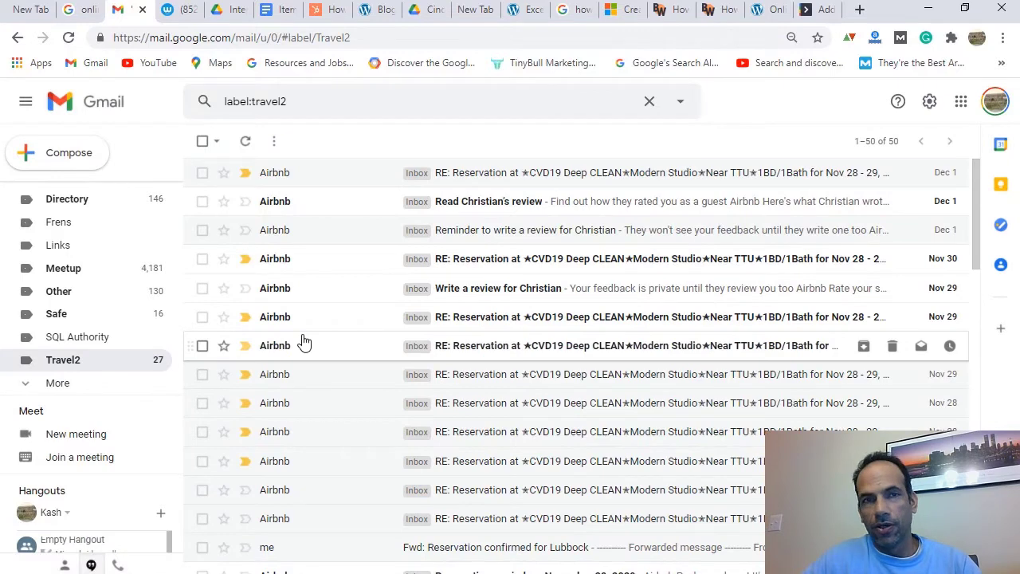
scroll(57, 241, up, 5)
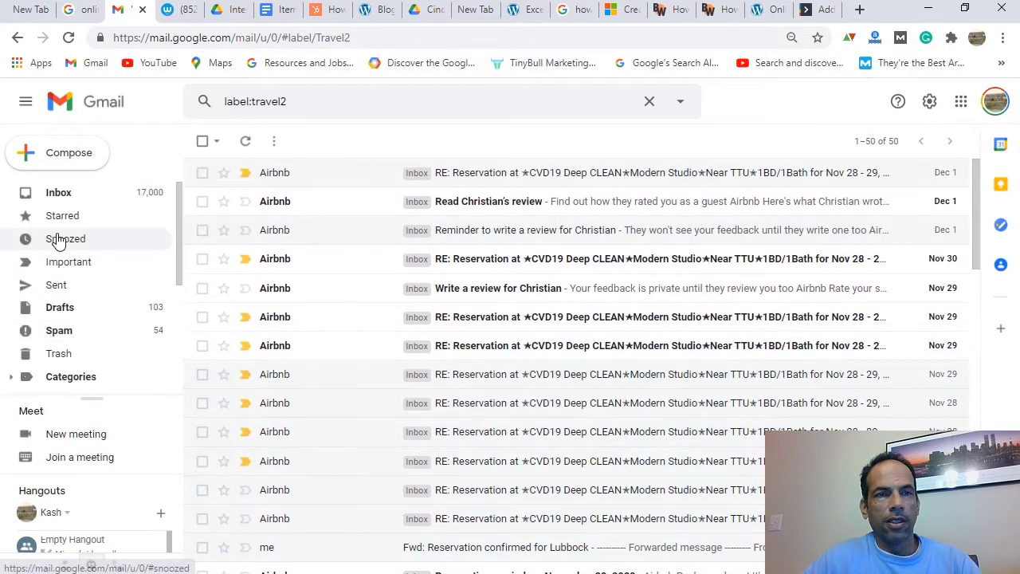
click(64, 195)
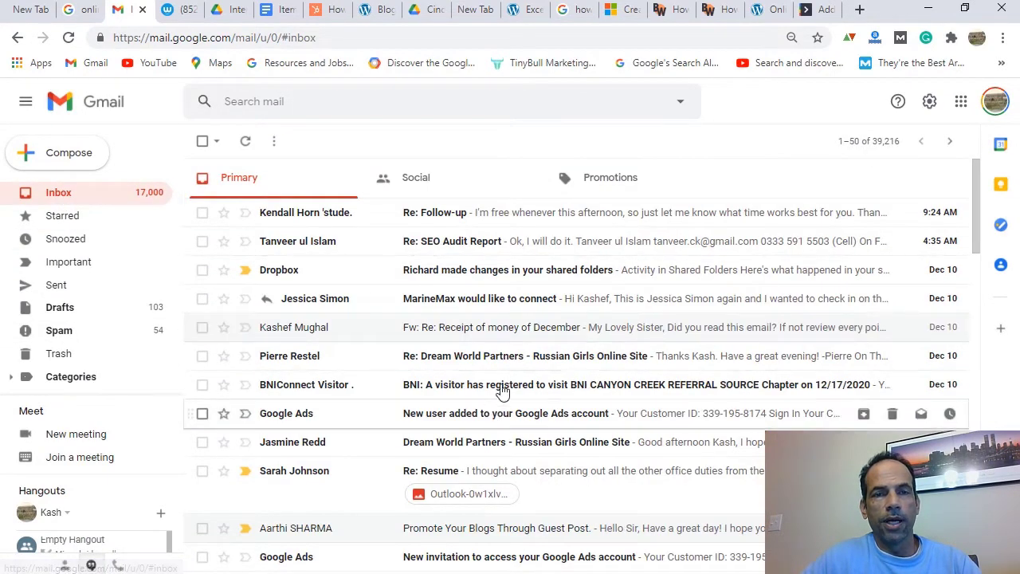
scroll(570, 401, down, 6)
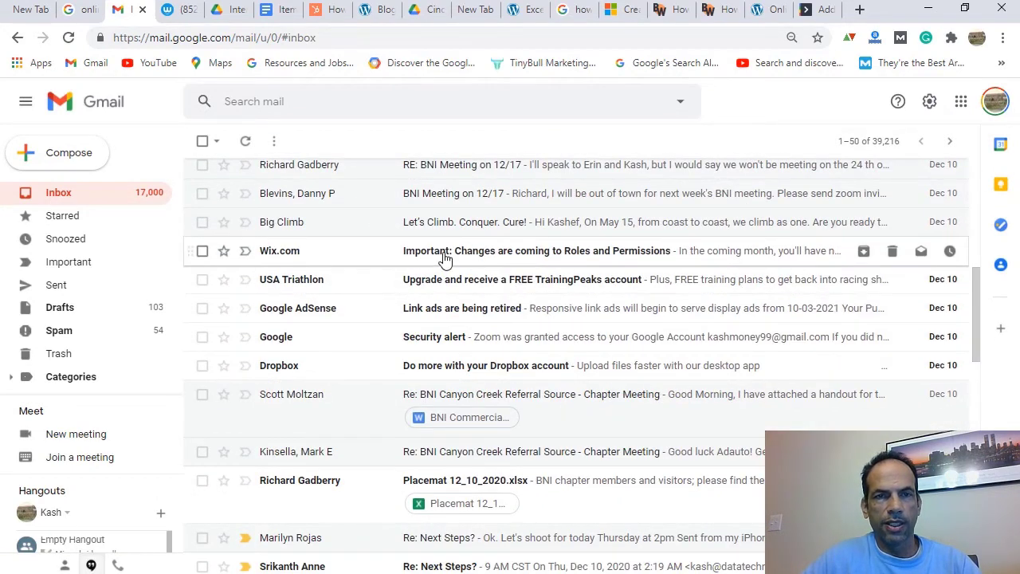
scroll(542, 373, down, 3)
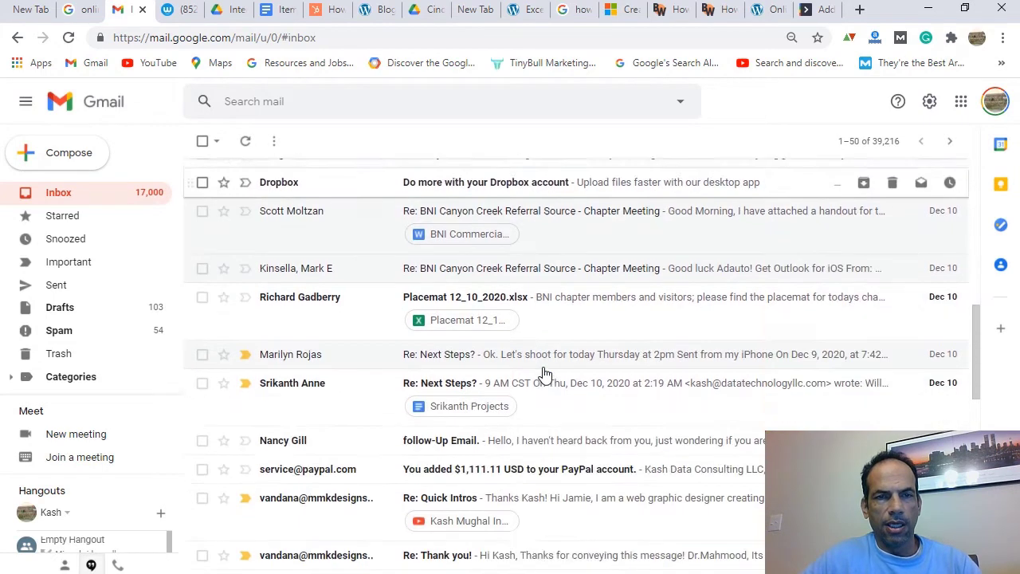
scroll(546, 382, down, 2)
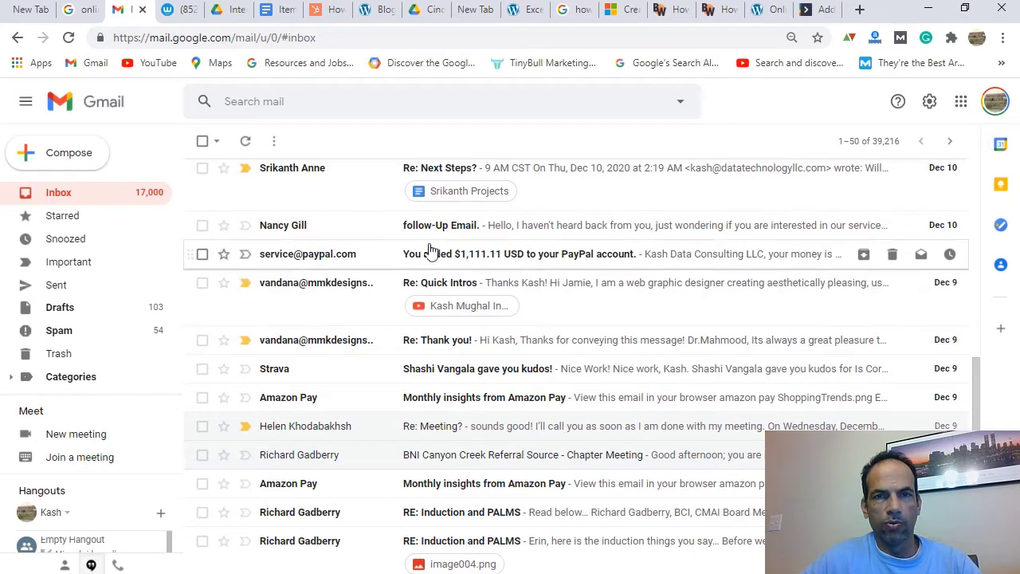
scroll(528, 417, down, 2)
scroll(525, 399, down, 1)
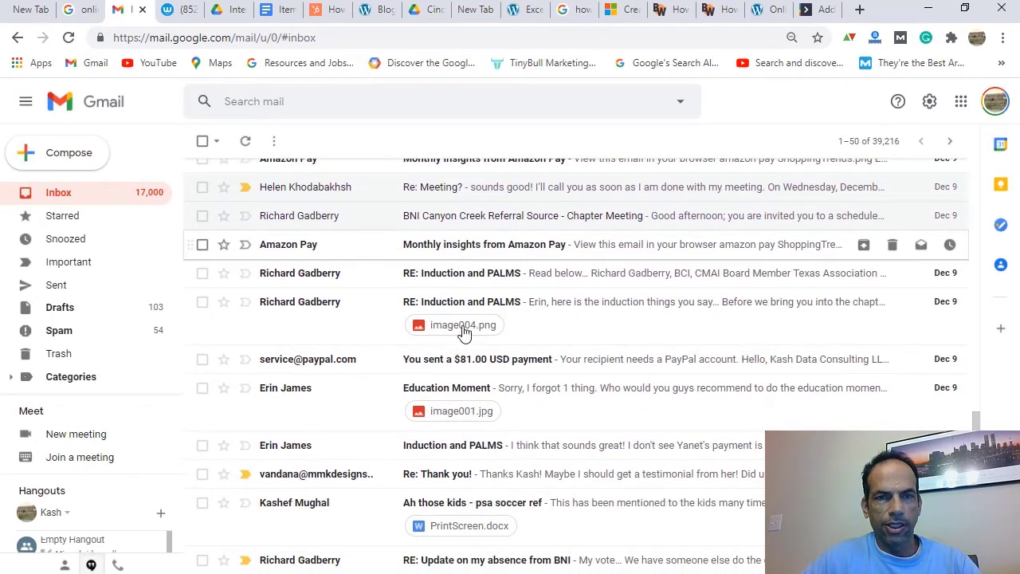
scroll(485, 444, down, 2)
scroll(485, 444, down, 2)
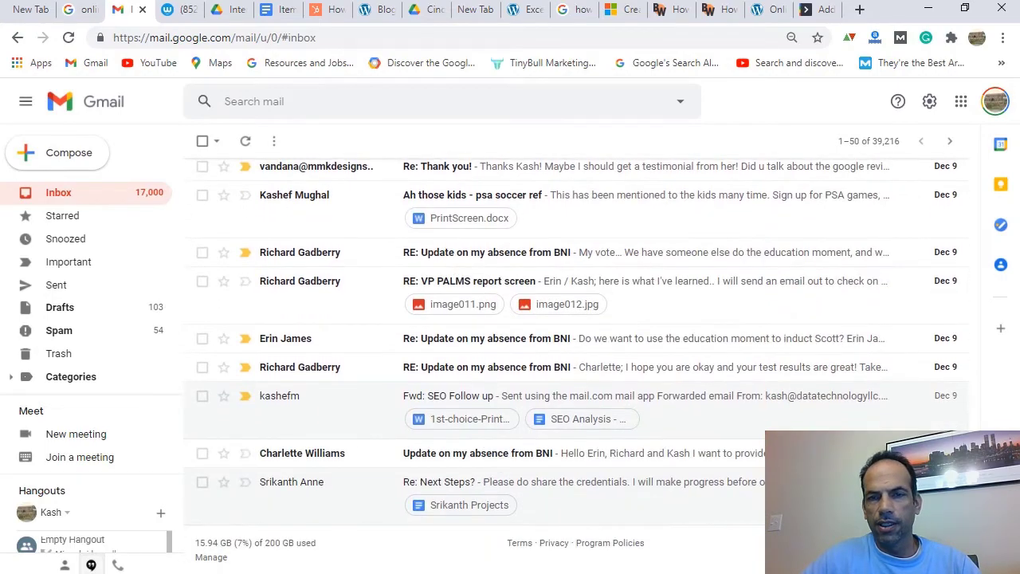
key(alt+Tab)
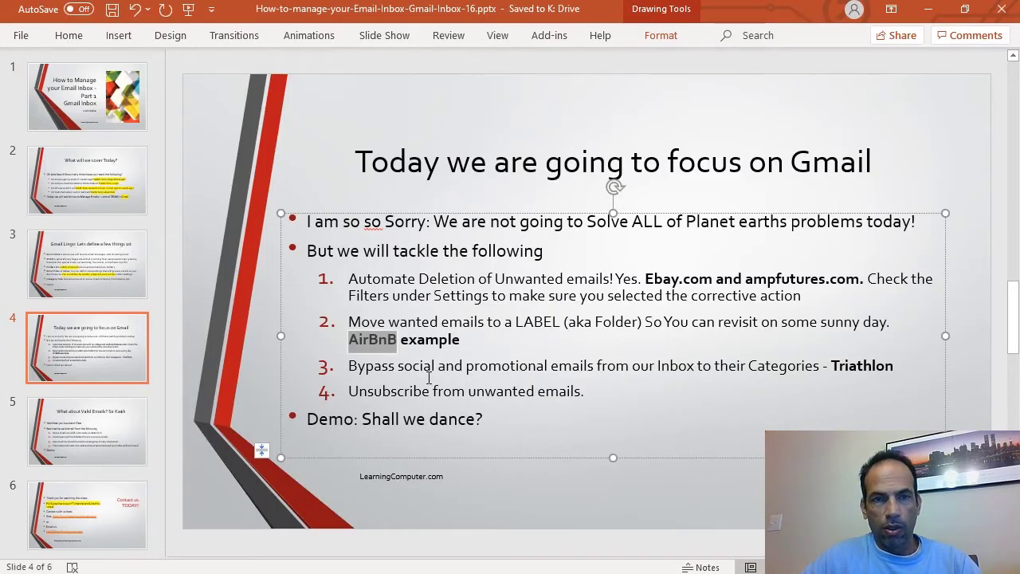
Highlight 'Unsubscribe' in agenda item 4 on slide 4, then return to the Gmail inbox.
double_click(400, 392)
key(ctrl+c)
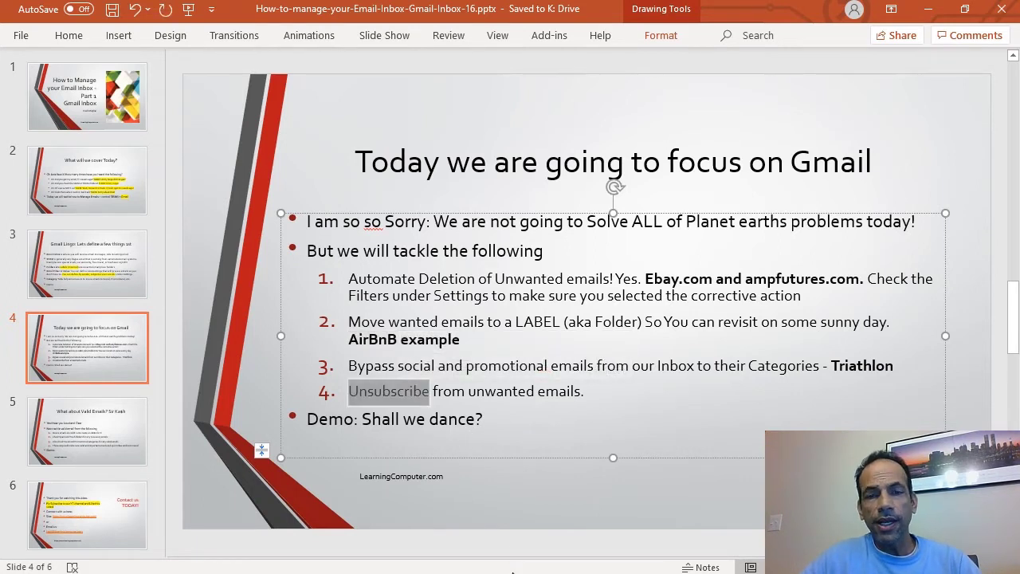
key(alt+Tab)
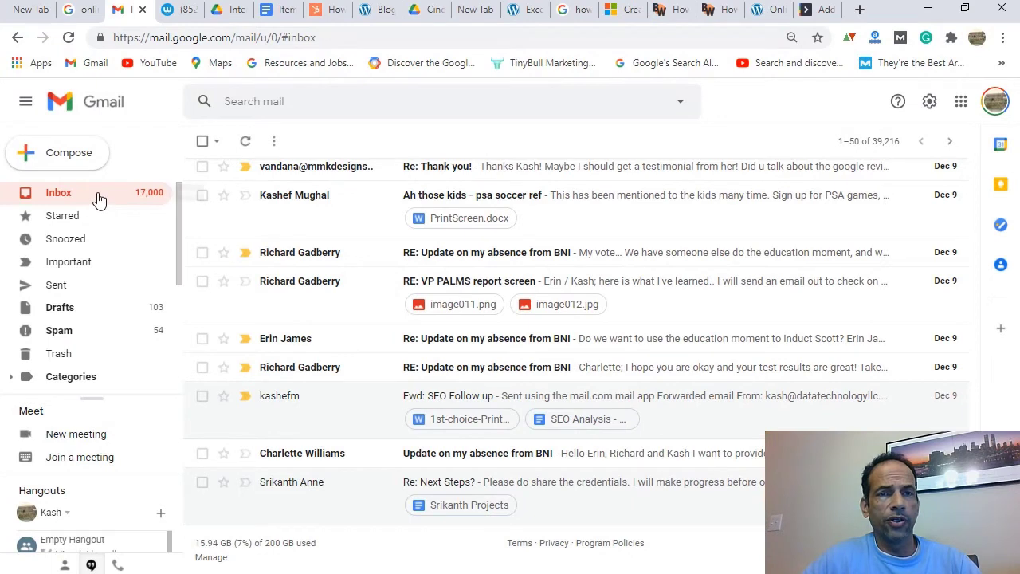
Search the whole mailbox for 'unsubscribe'.
click(269, 98)
key(ctrl+v)
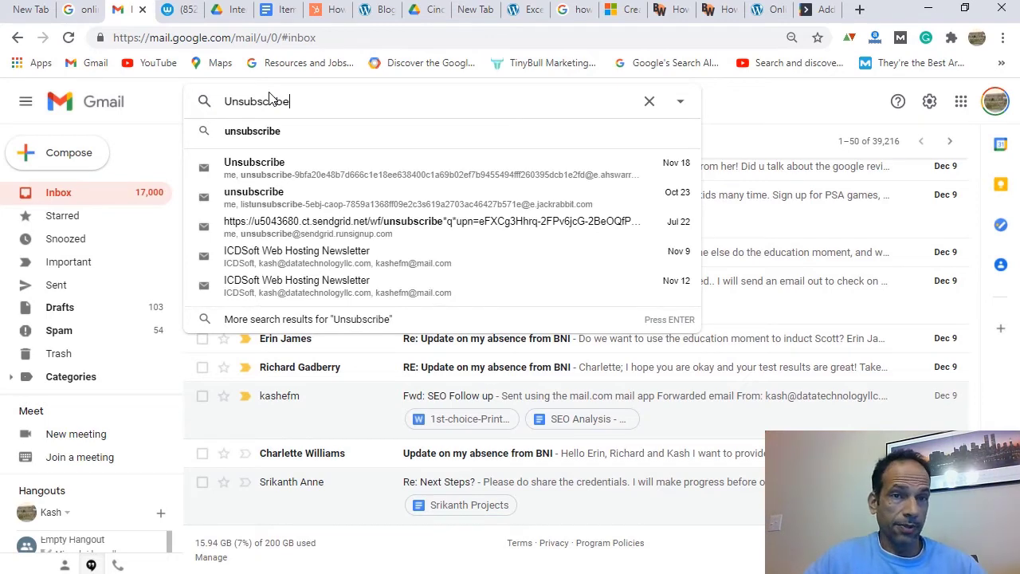
click(269, 134)
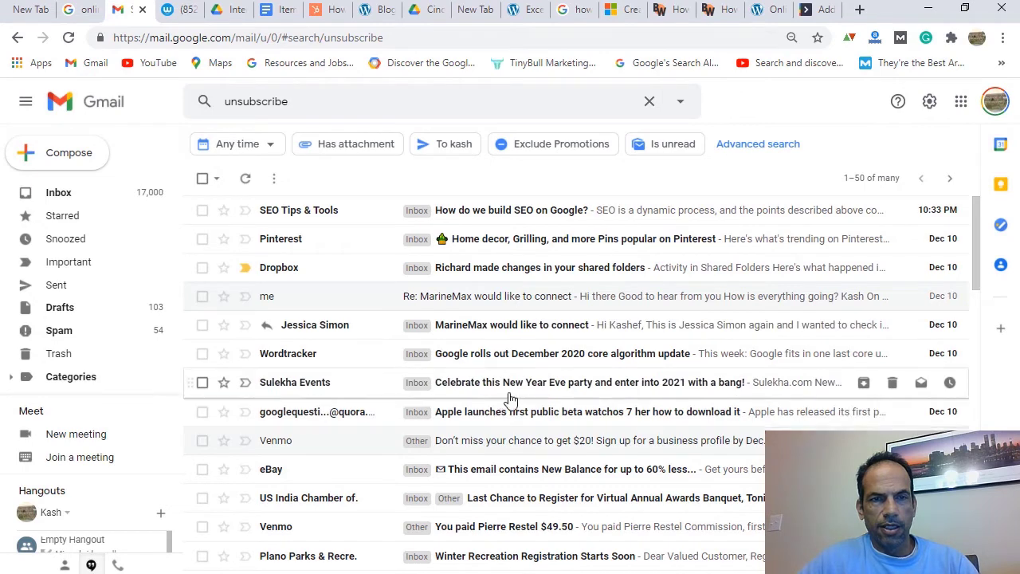
Open the Plano Parks 'Winter Recreation Registration Starts Soon' email and follow its footer Unsubscribe link.
scroll(498, 408, down, 1)
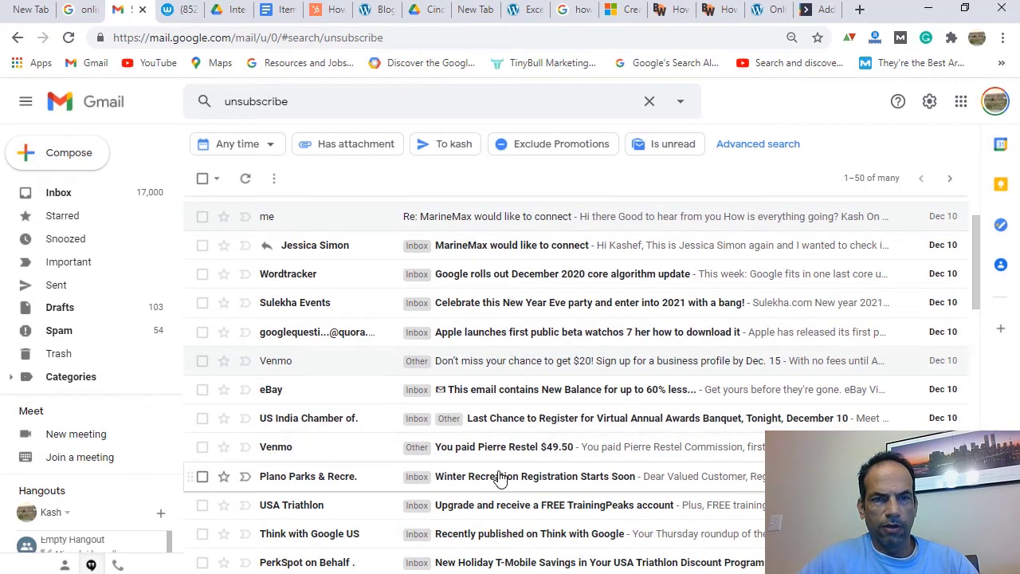
click(528, 480)
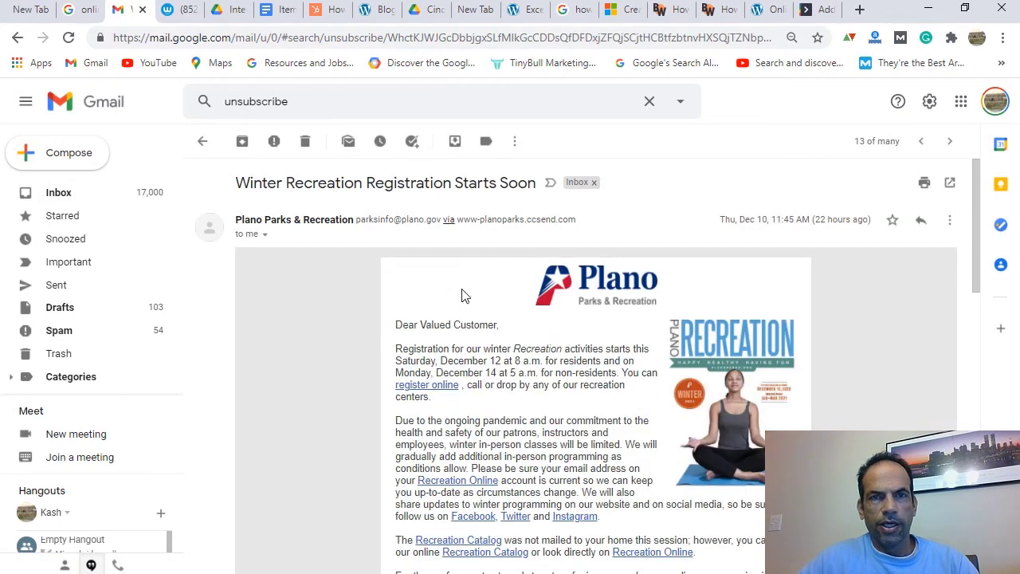
scroll(540, 416, down, 15)
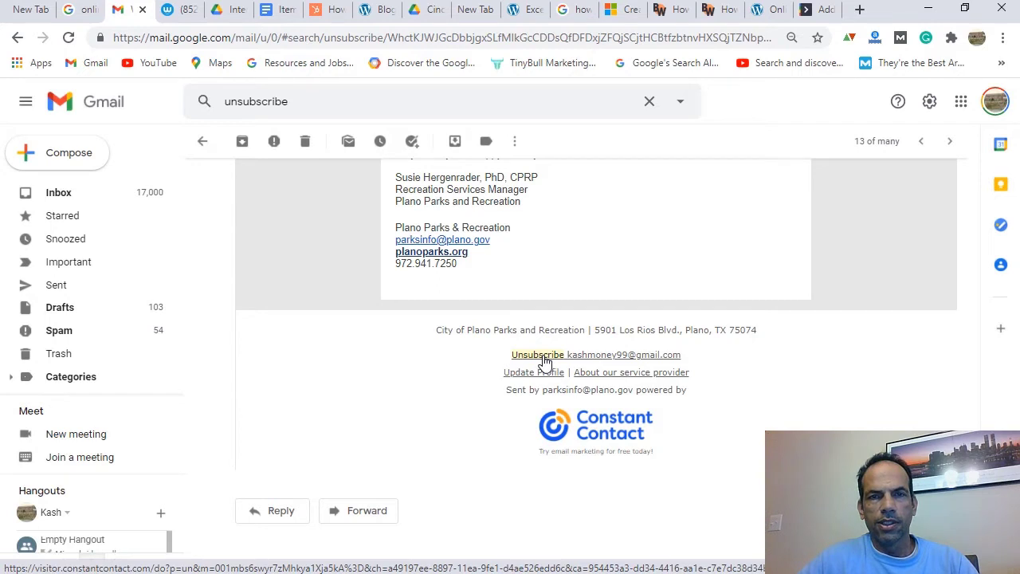
click(545, 363)
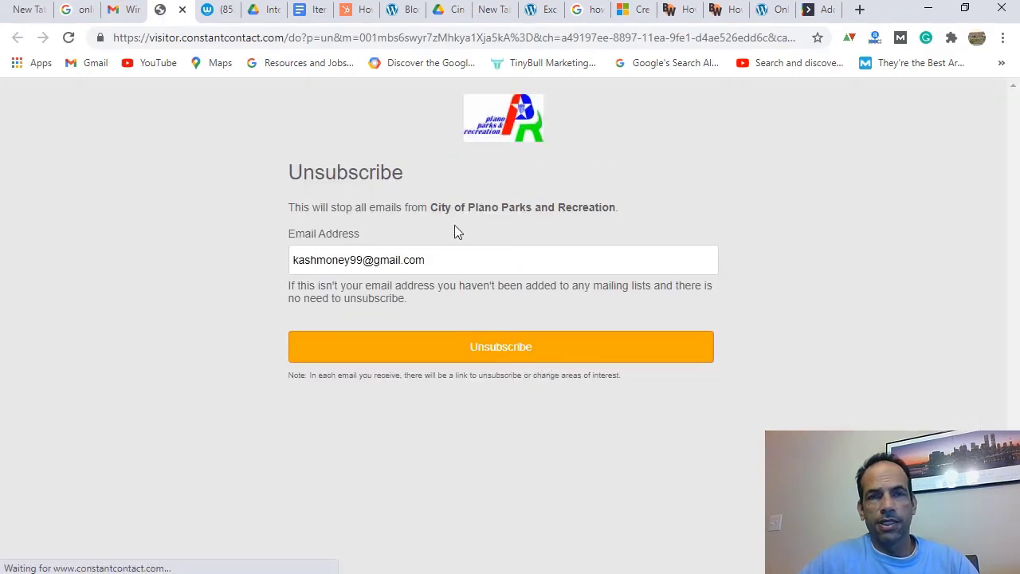
Unsubscribe from the City of Plano Parks lists and submit 'Other reason' feedback reading 'youtube'.
click(513, 356)
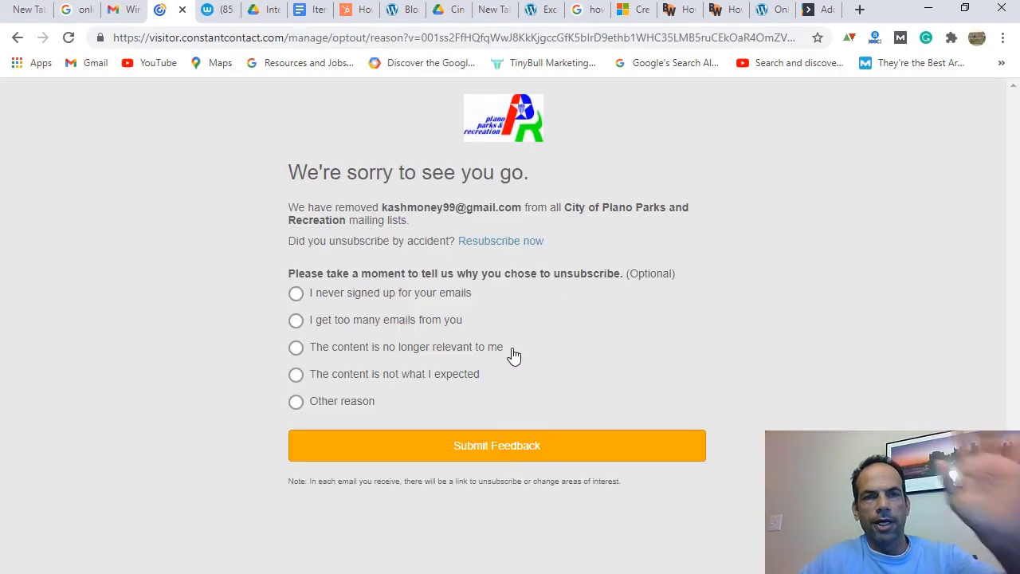
click(320, 402)
click(497, 502)
click(466, 459)
text(youtube)
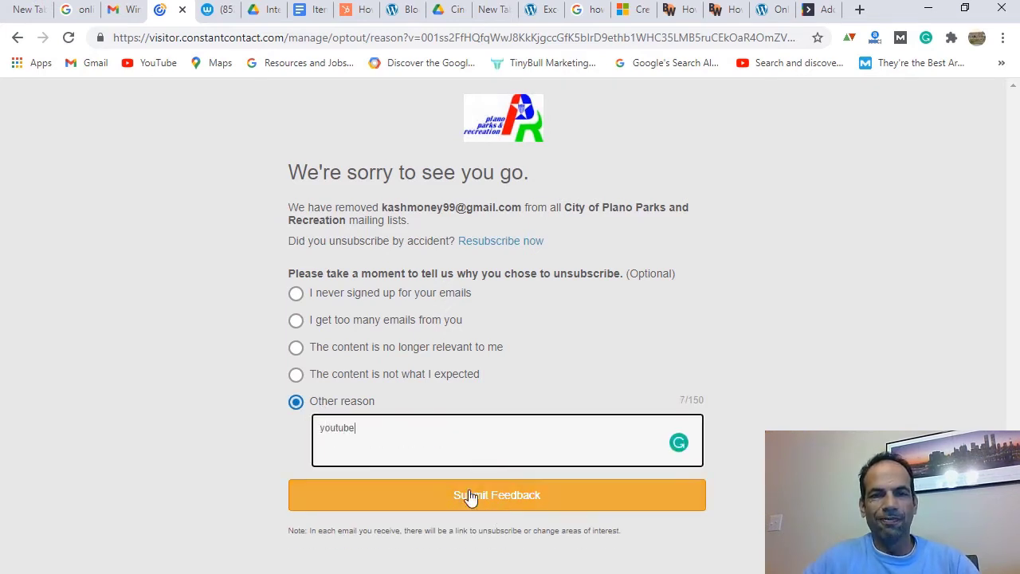
click(470, 495)
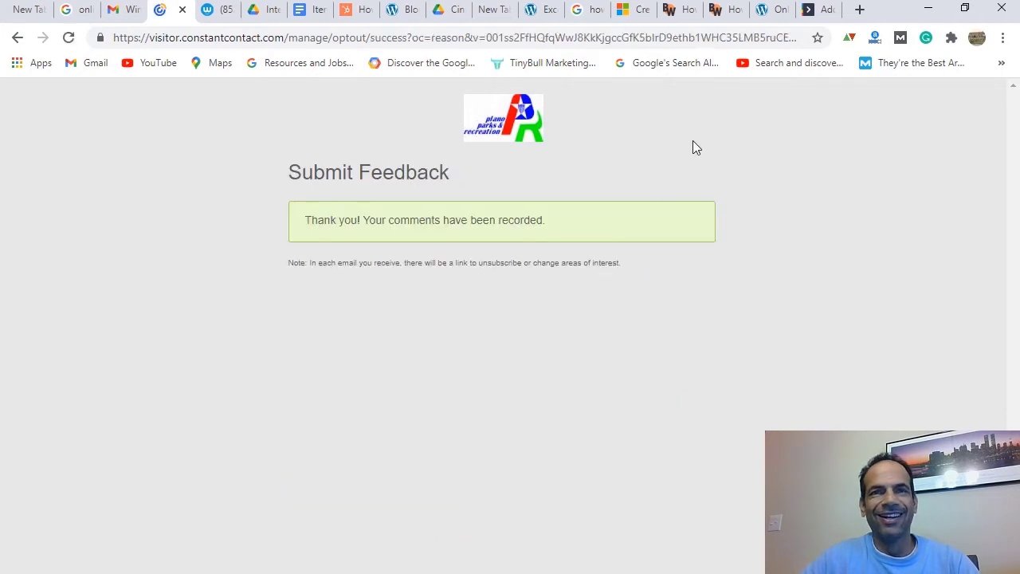
Return to the Gmail Inbox, glance at PowerPoint slide 4, then switch to the LearningComputer.com tab.
click(121, 9)
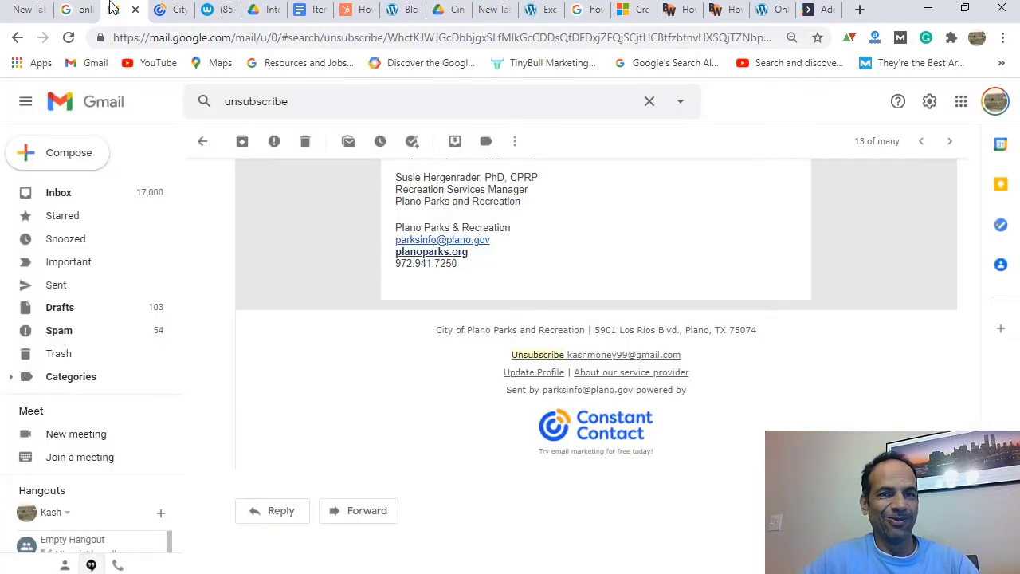
click(98, 195)
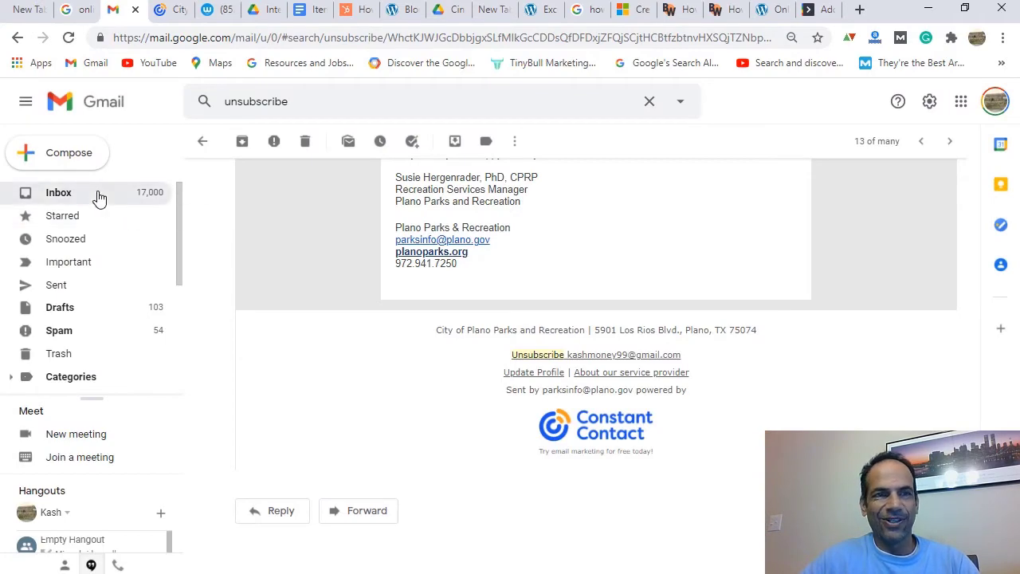
key(alt+Tab)
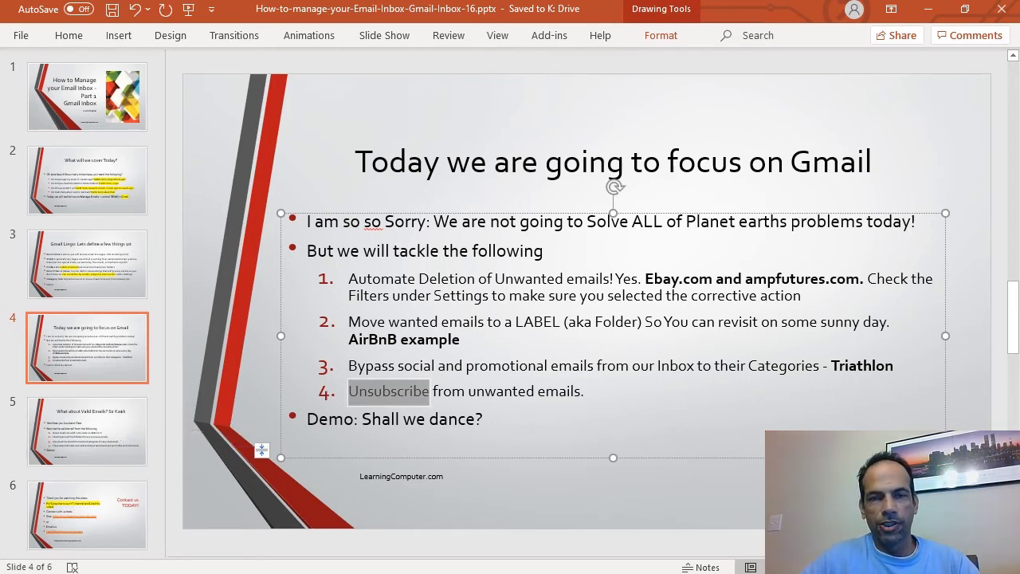
key(alt+Tab)
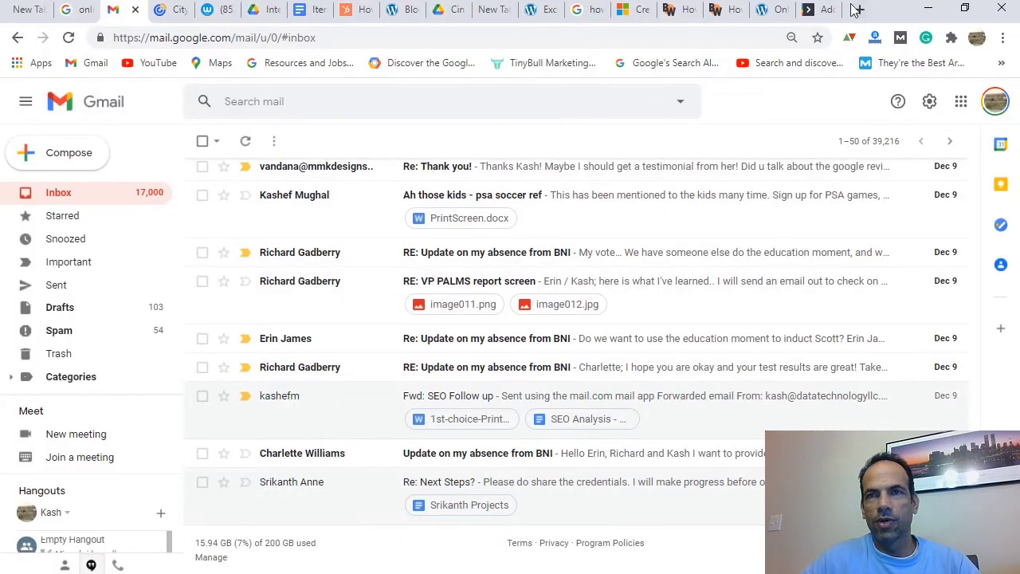
click(764, 10)
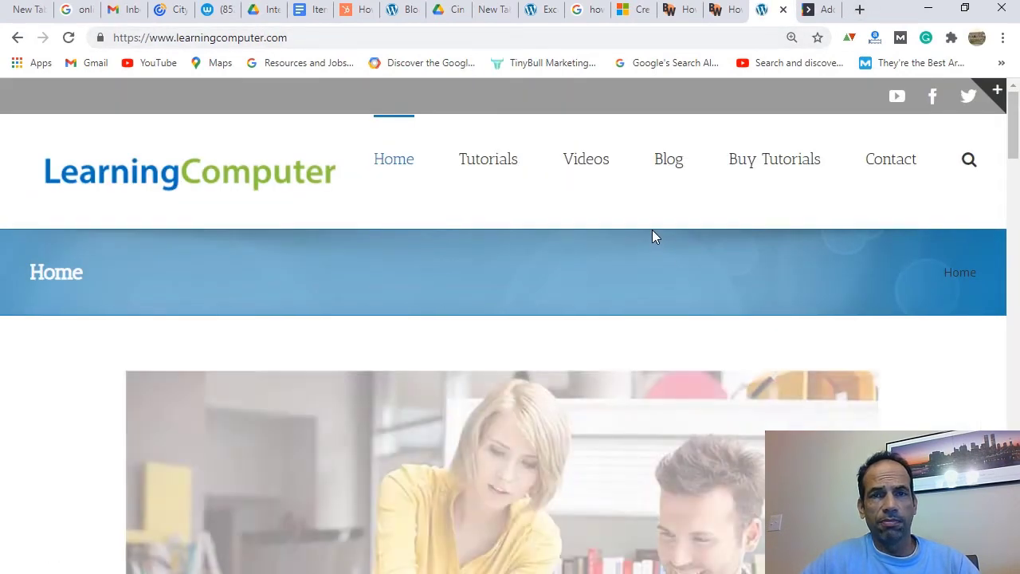
View LearningComputer.com's Blog and Contact pages, then show PowerPoint slide 5, 'What about Valid Emails?'.
click(673, 167)
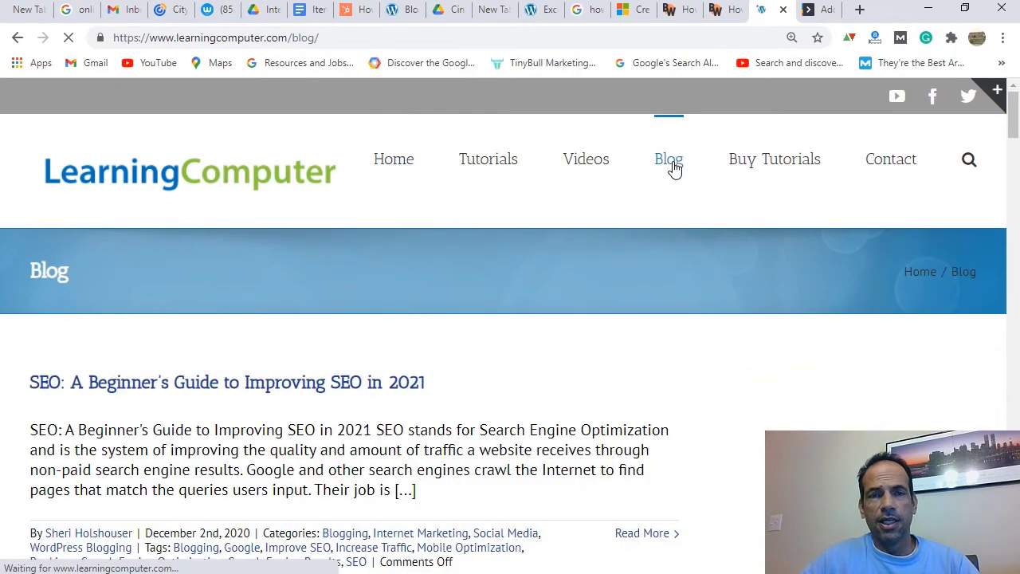
scroll(401, 388, down, 8)
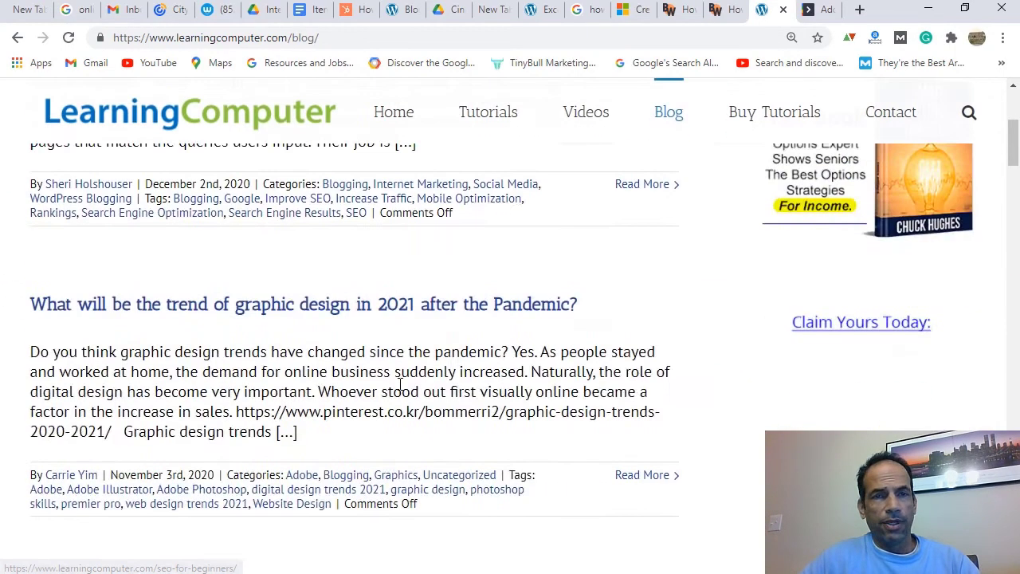
scroll(400, 385, up, 10)
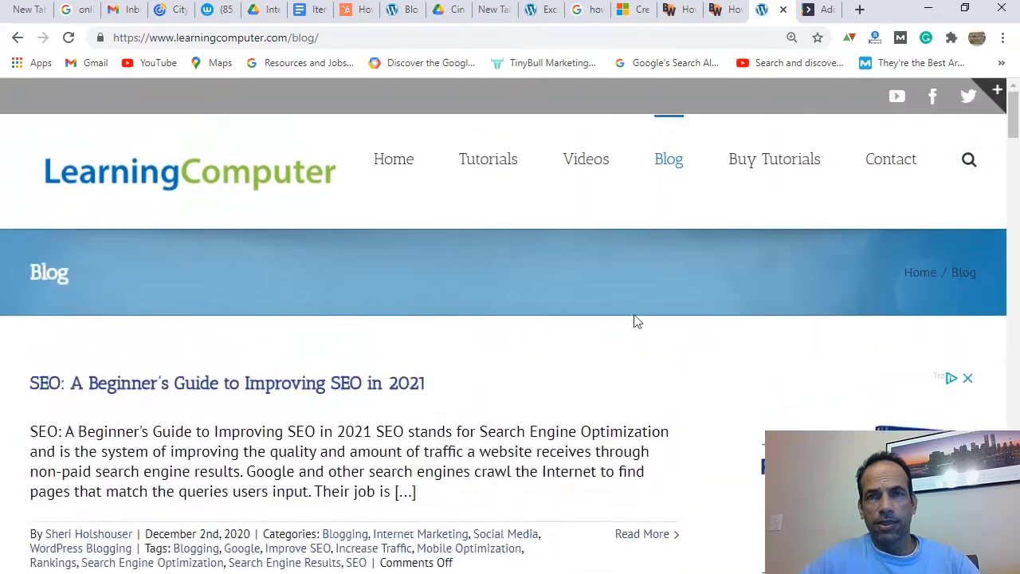
click(890, 162)
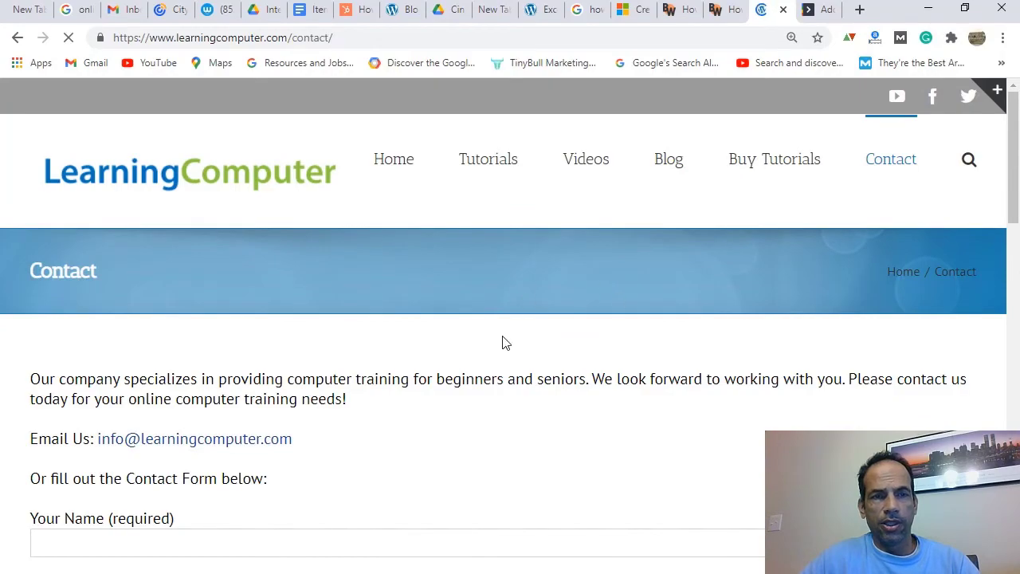
key(alt+Tab)
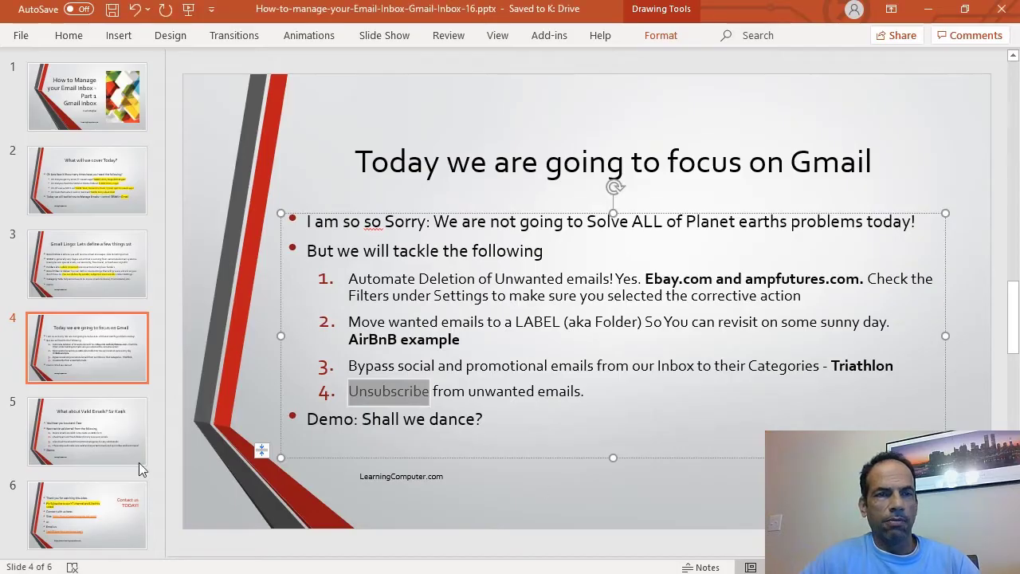
click(107, 431)
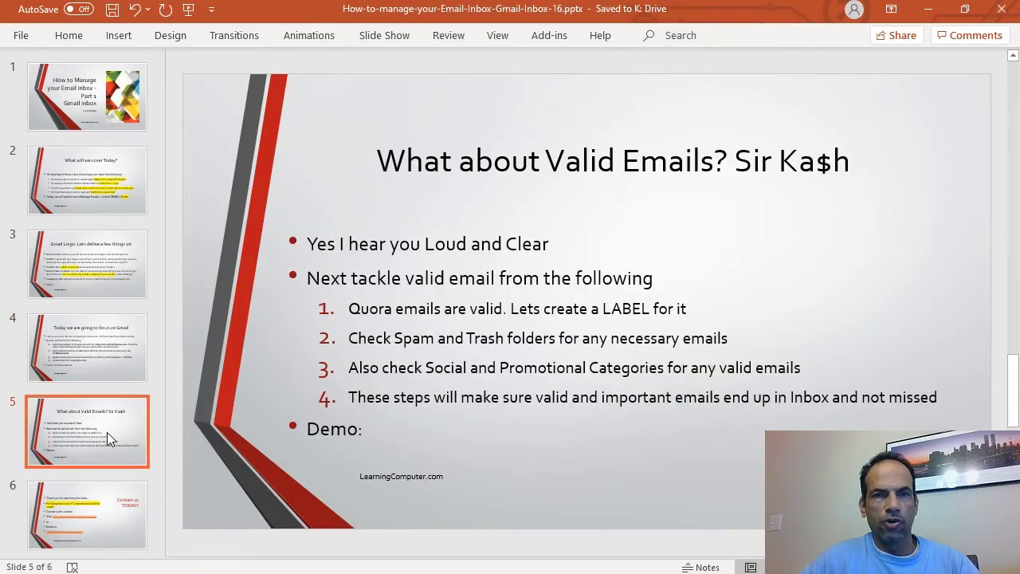